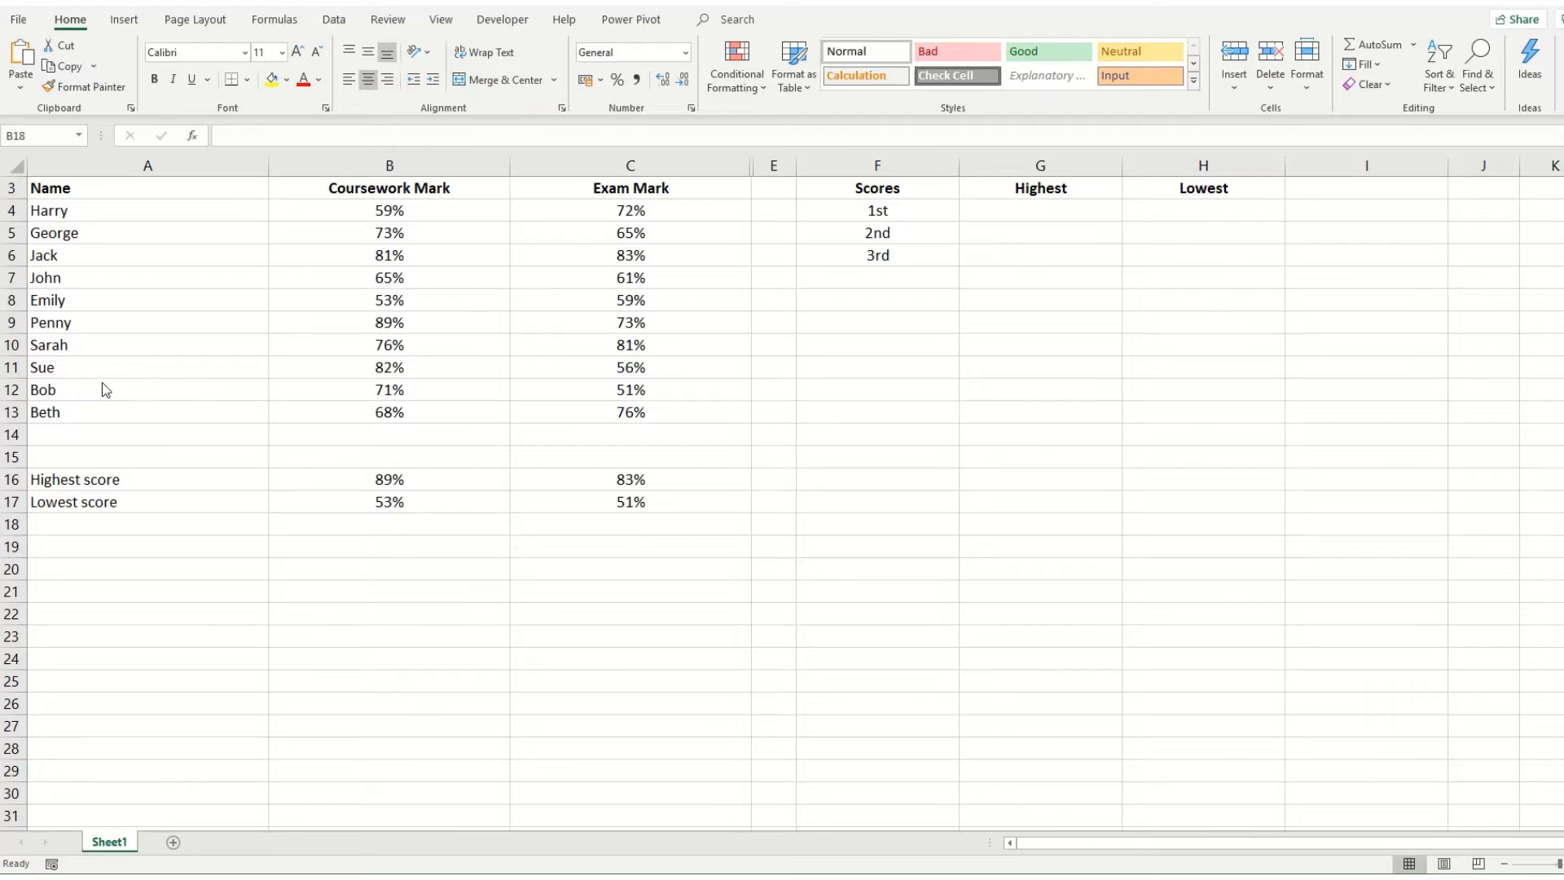
Enter =LARGE(B3:B13,1) in G4 so the top coursework mark 0.89 appears.
{"action": "left_click", "coordinate": [367, 481]}
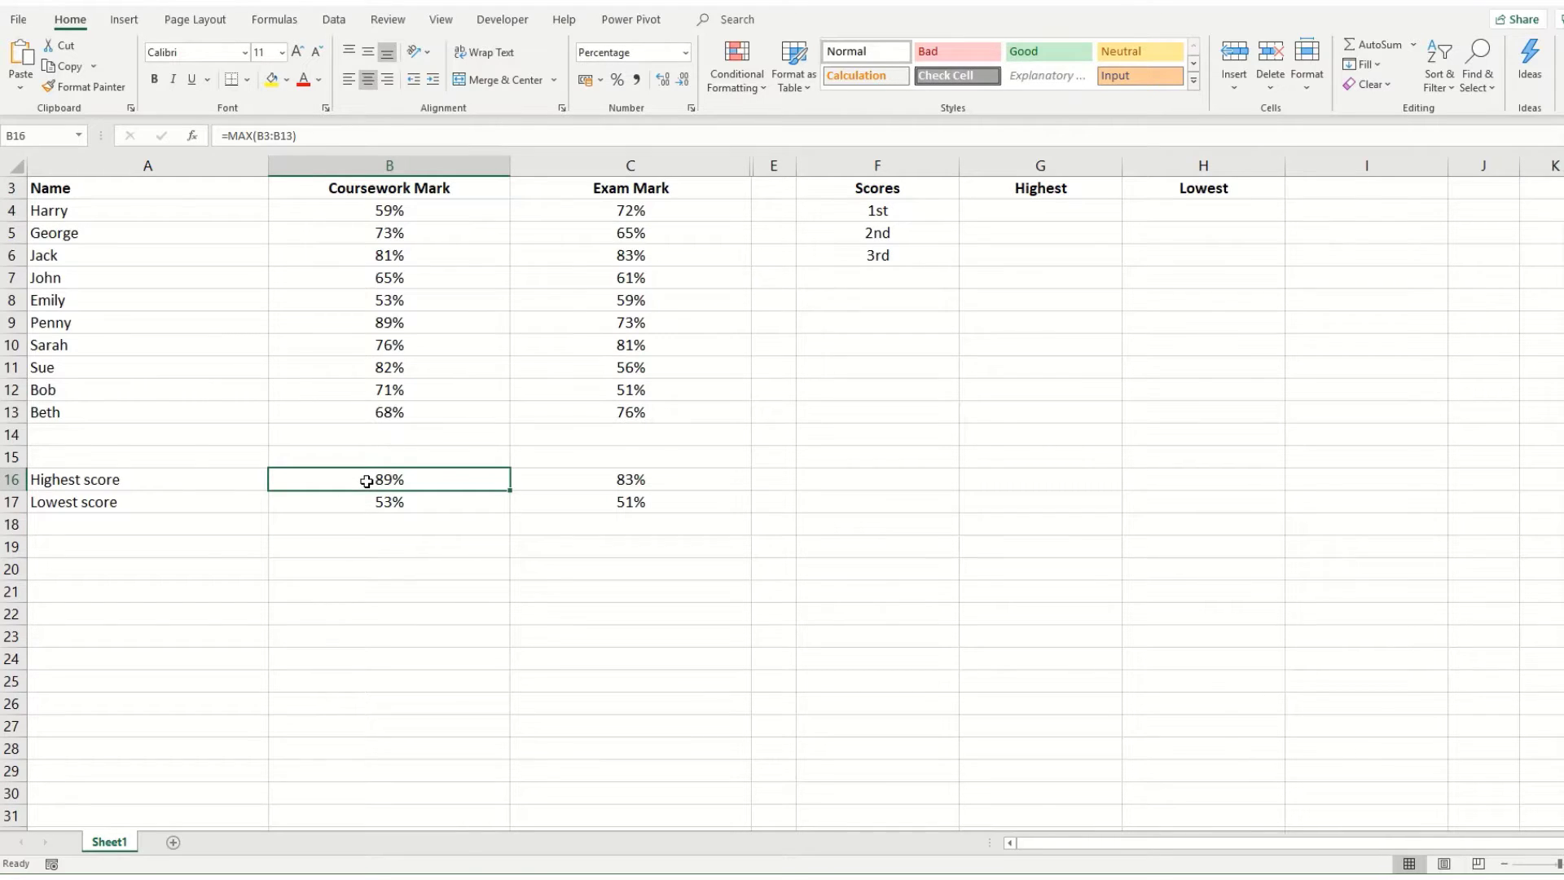
{"action": "left_click", "coordinate": [372, 501]}
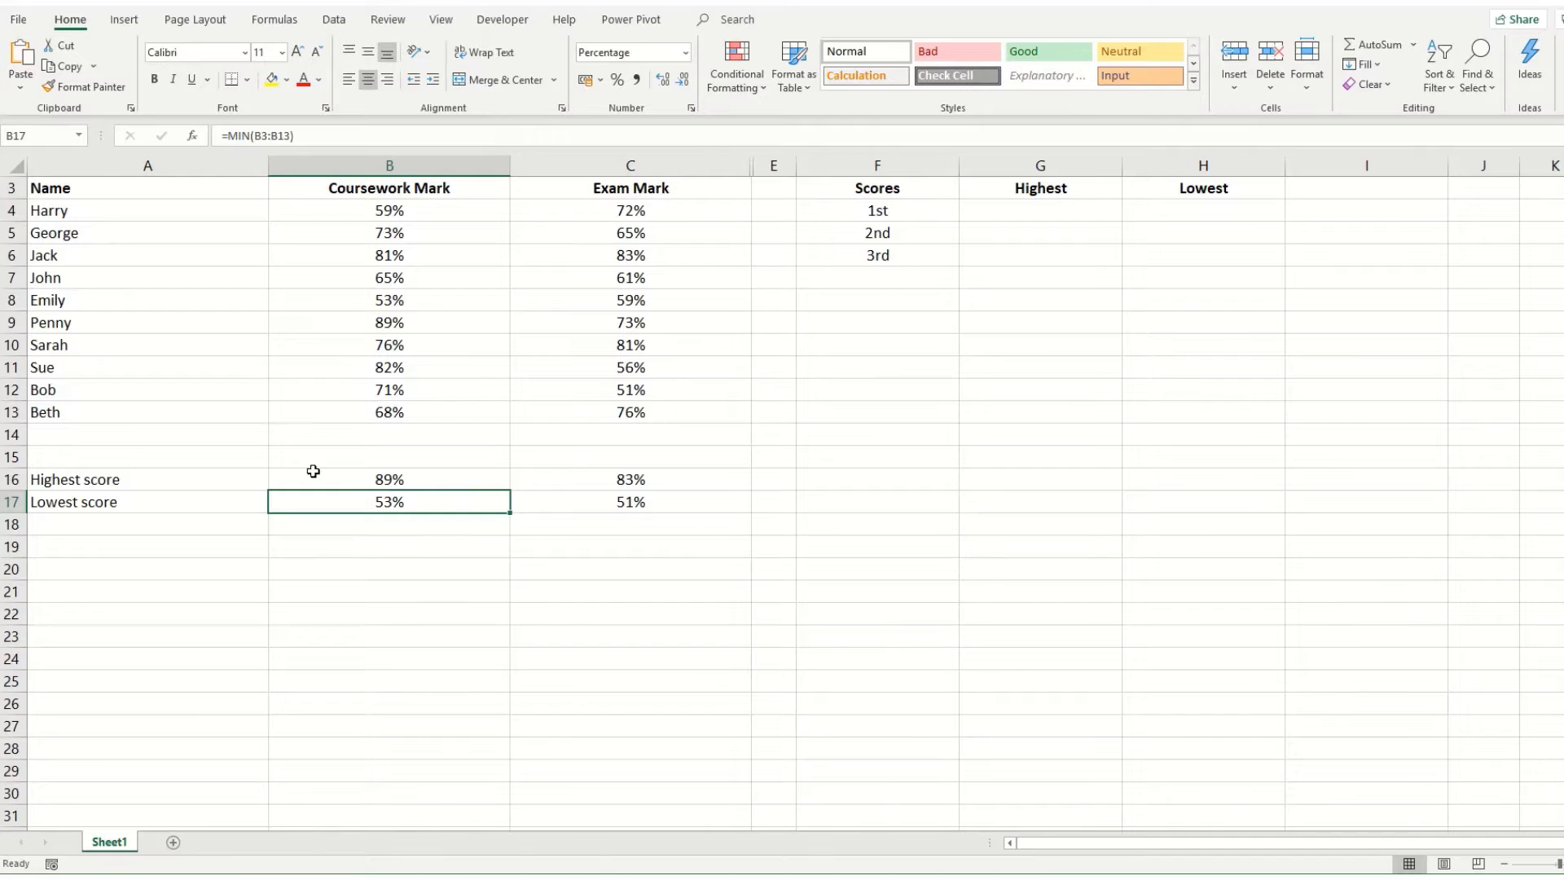
{"action": "left_click", "coordinate": [1020, 210]}
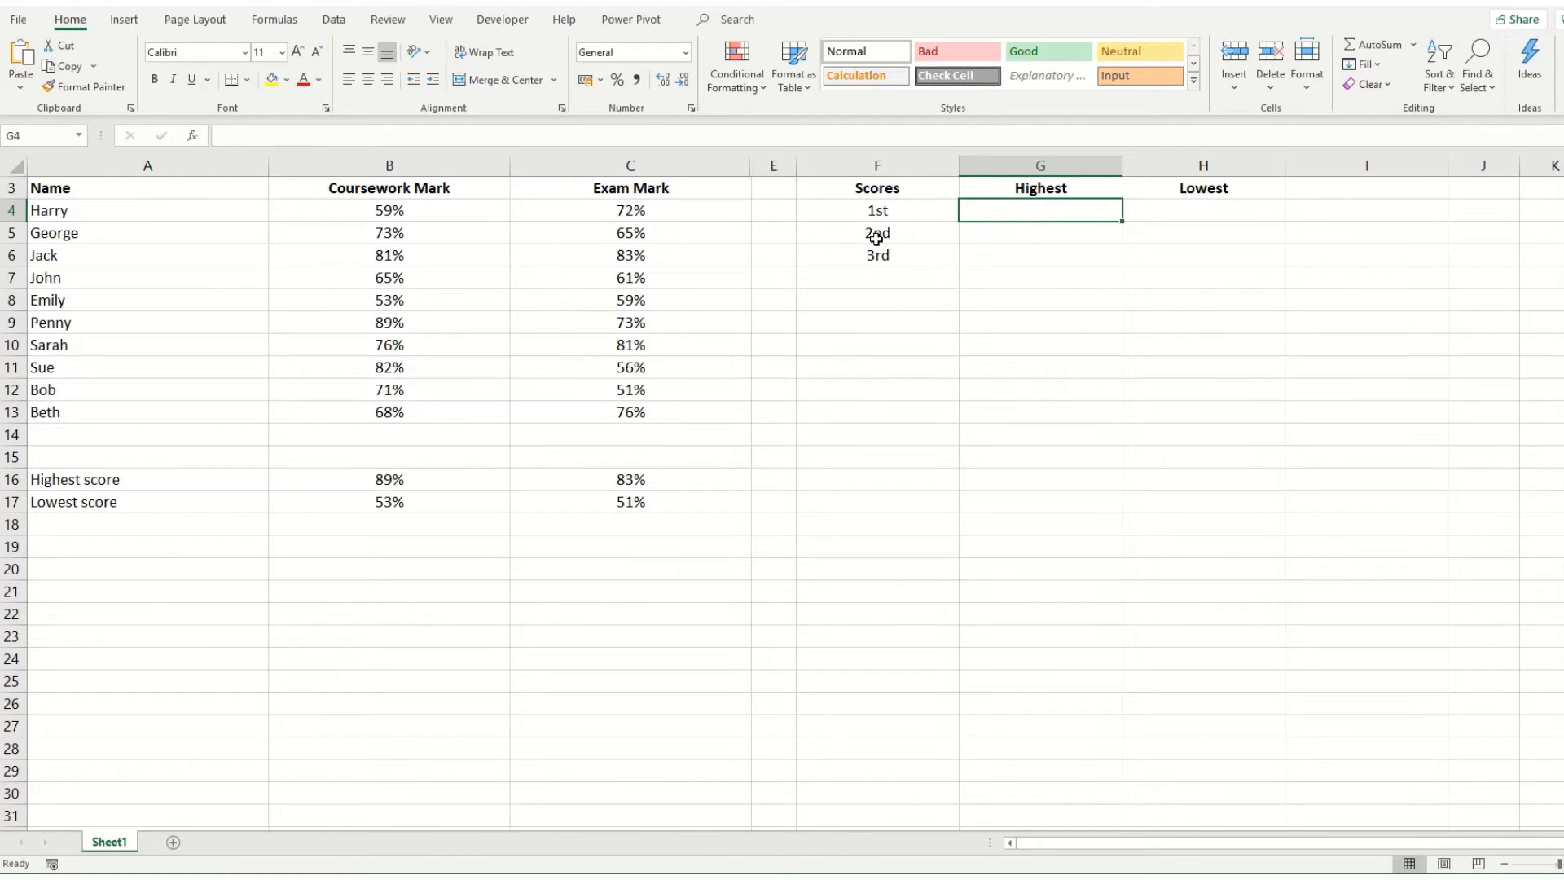
{"action": "type", "text": "=large"}
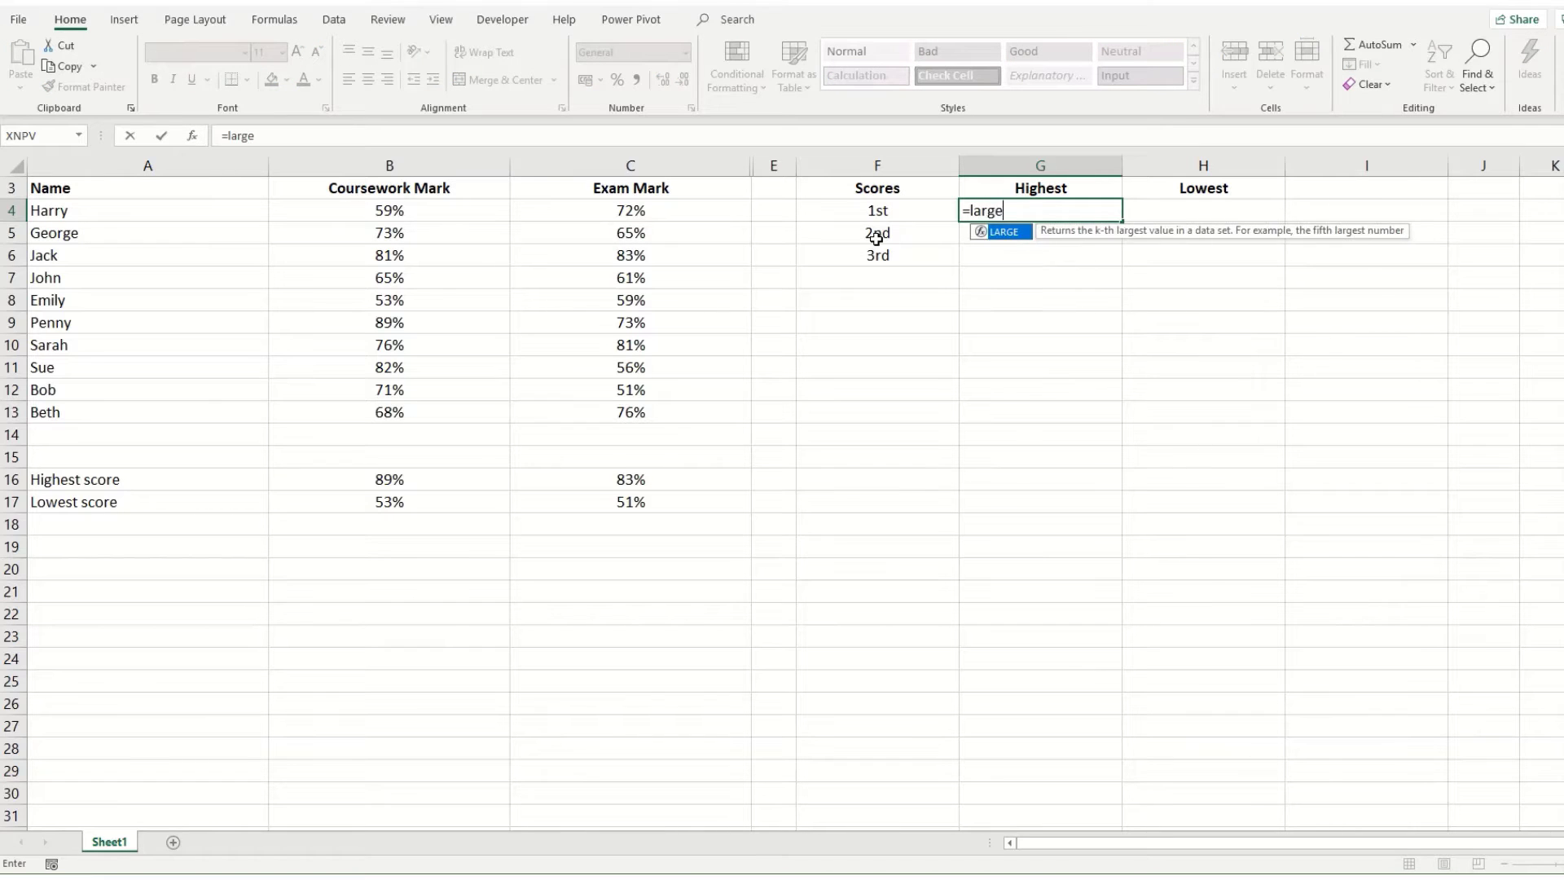
{"action": "key", "text": "Tab"}
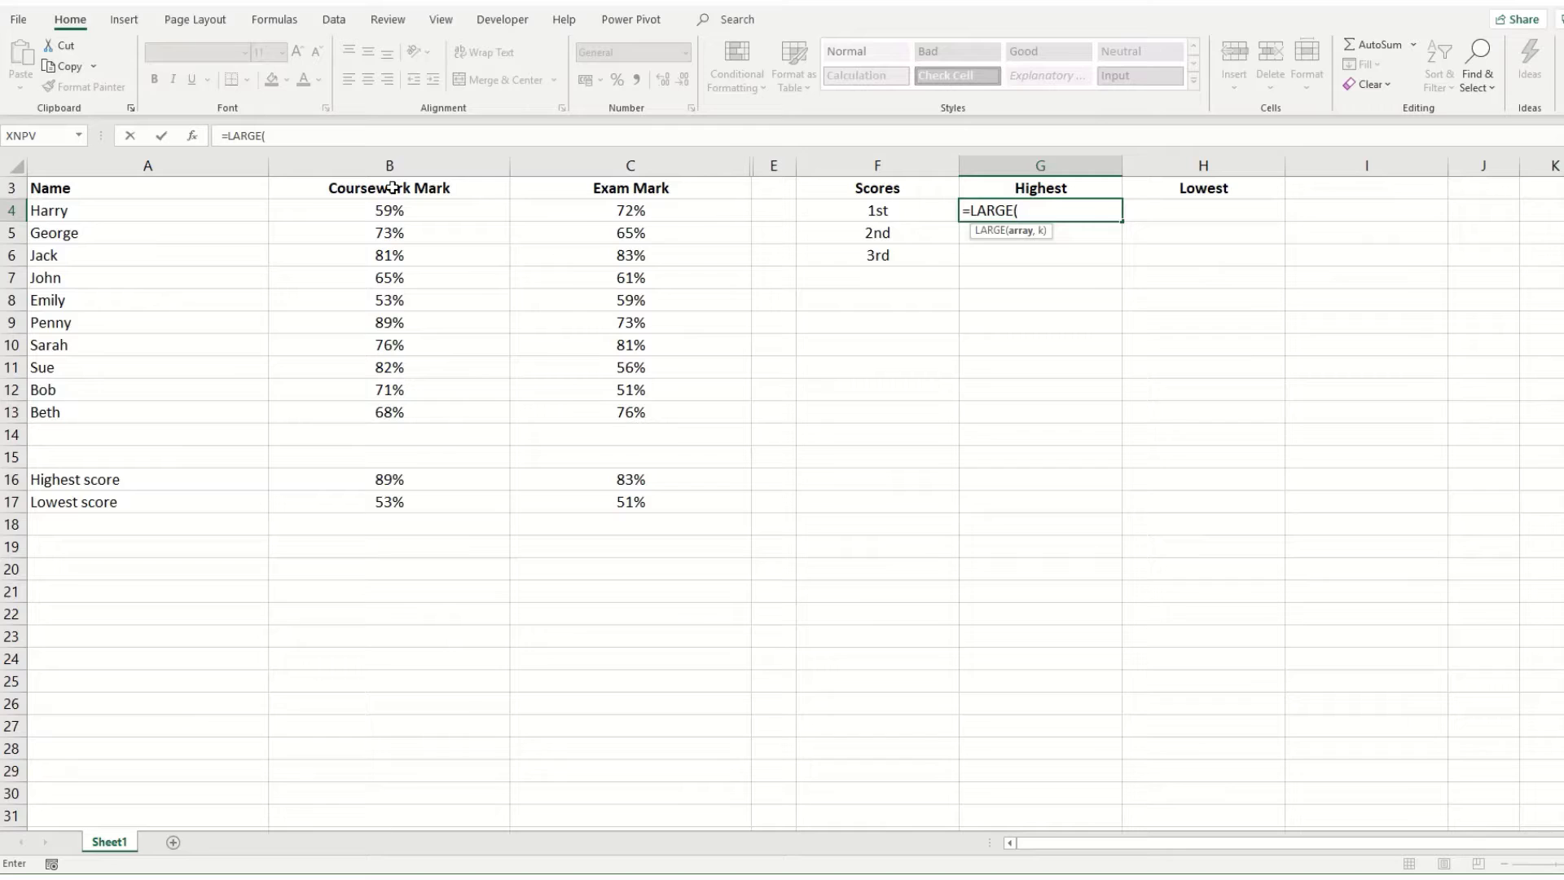
{"action": "left_click_drag", "start_coordinate": [392, 187], "coordinate": [398, 426]}
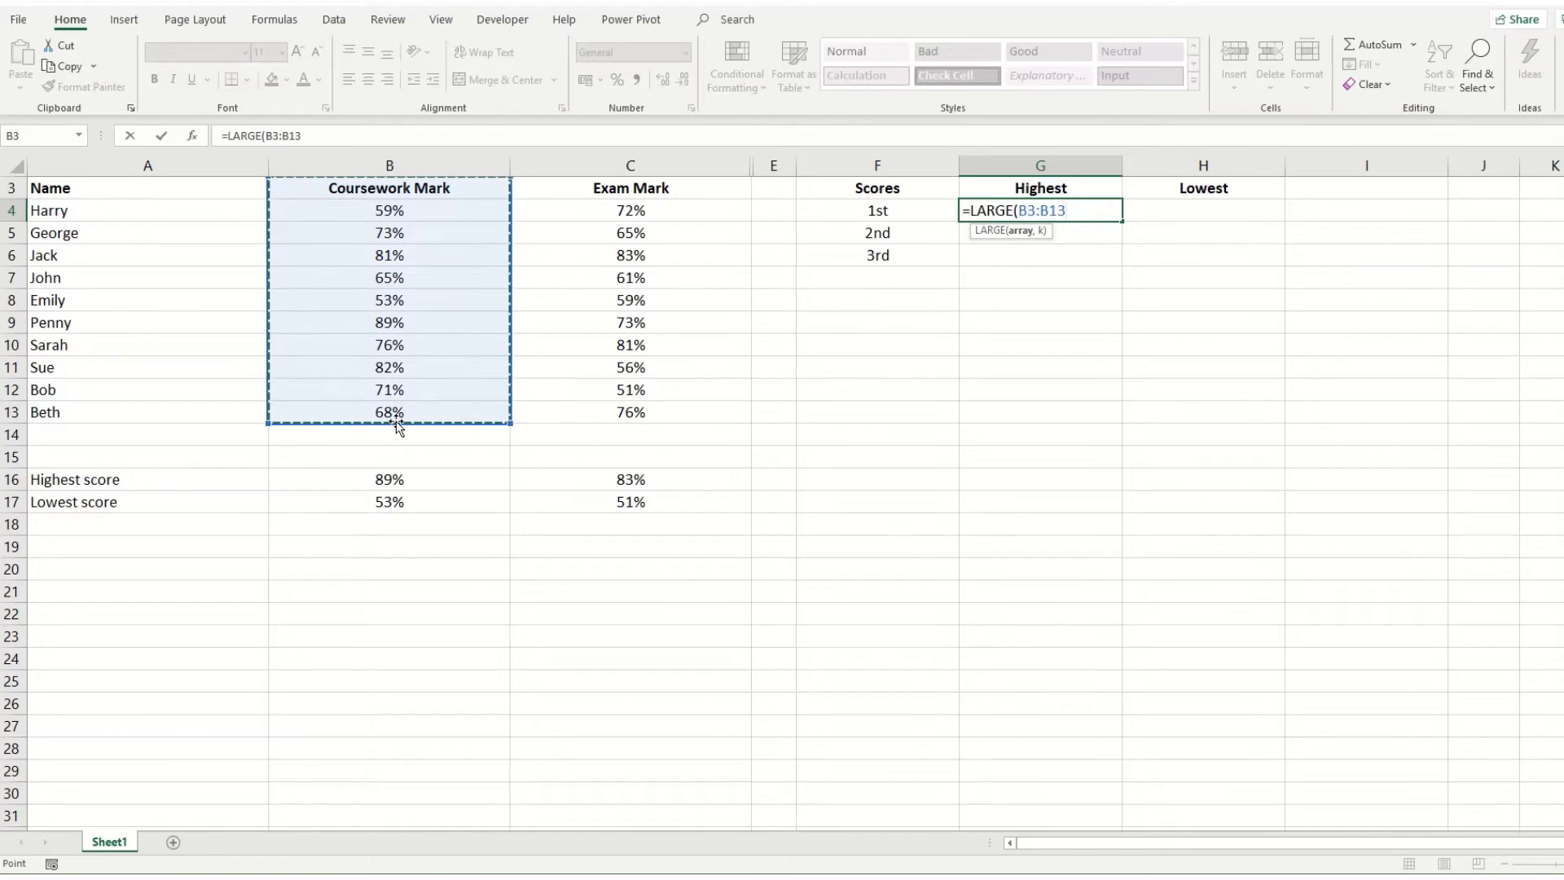
{"action": "type", "text": ","}
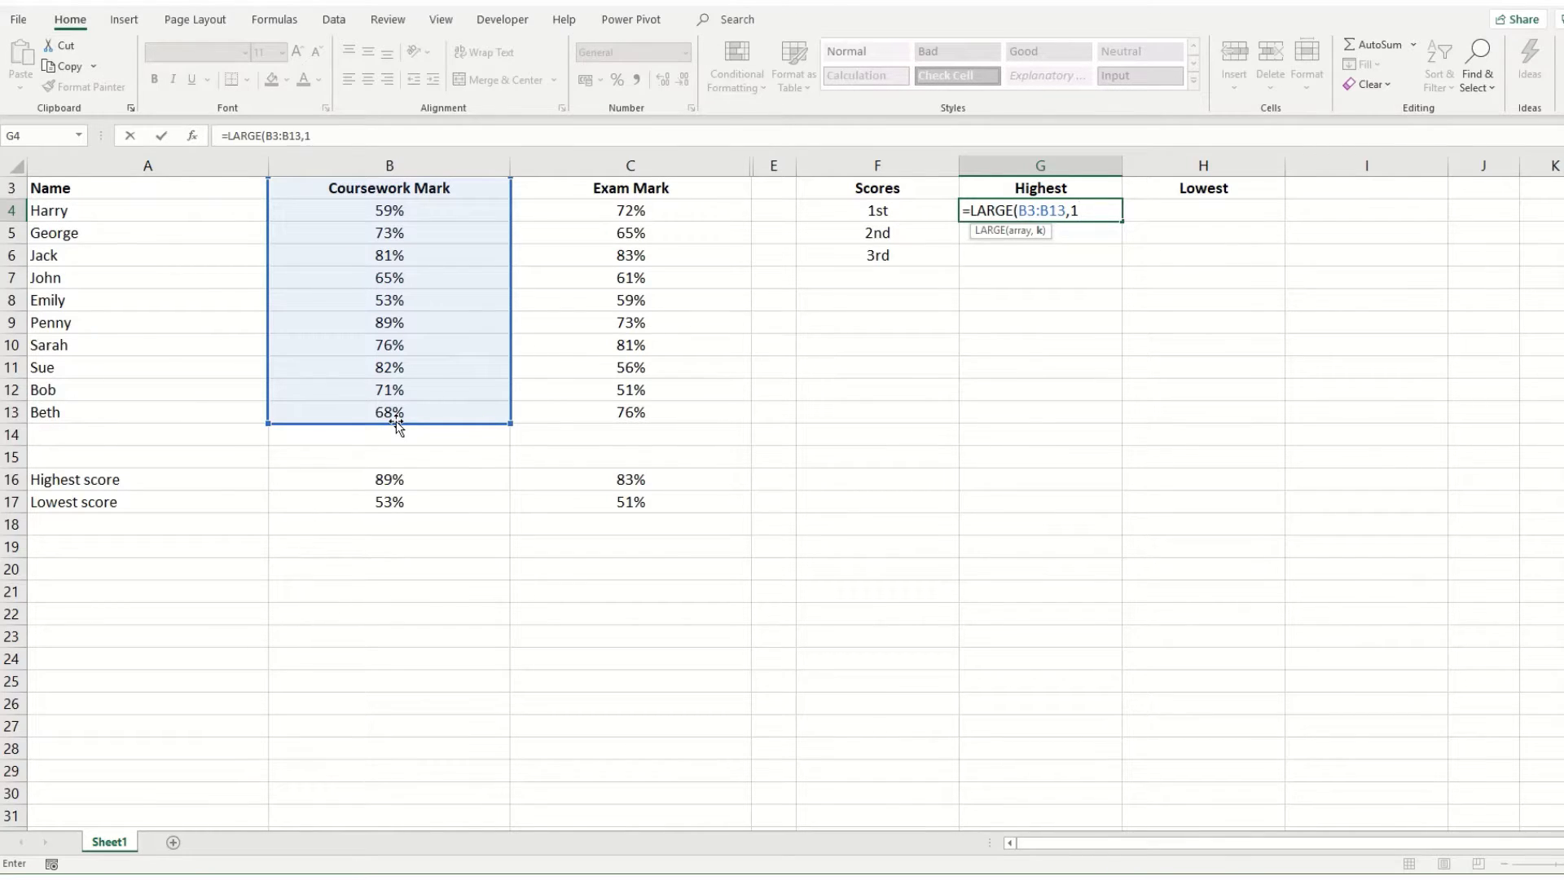
{"action": "type", "text": "1)"}
{"action": "key", "text": "Return"}
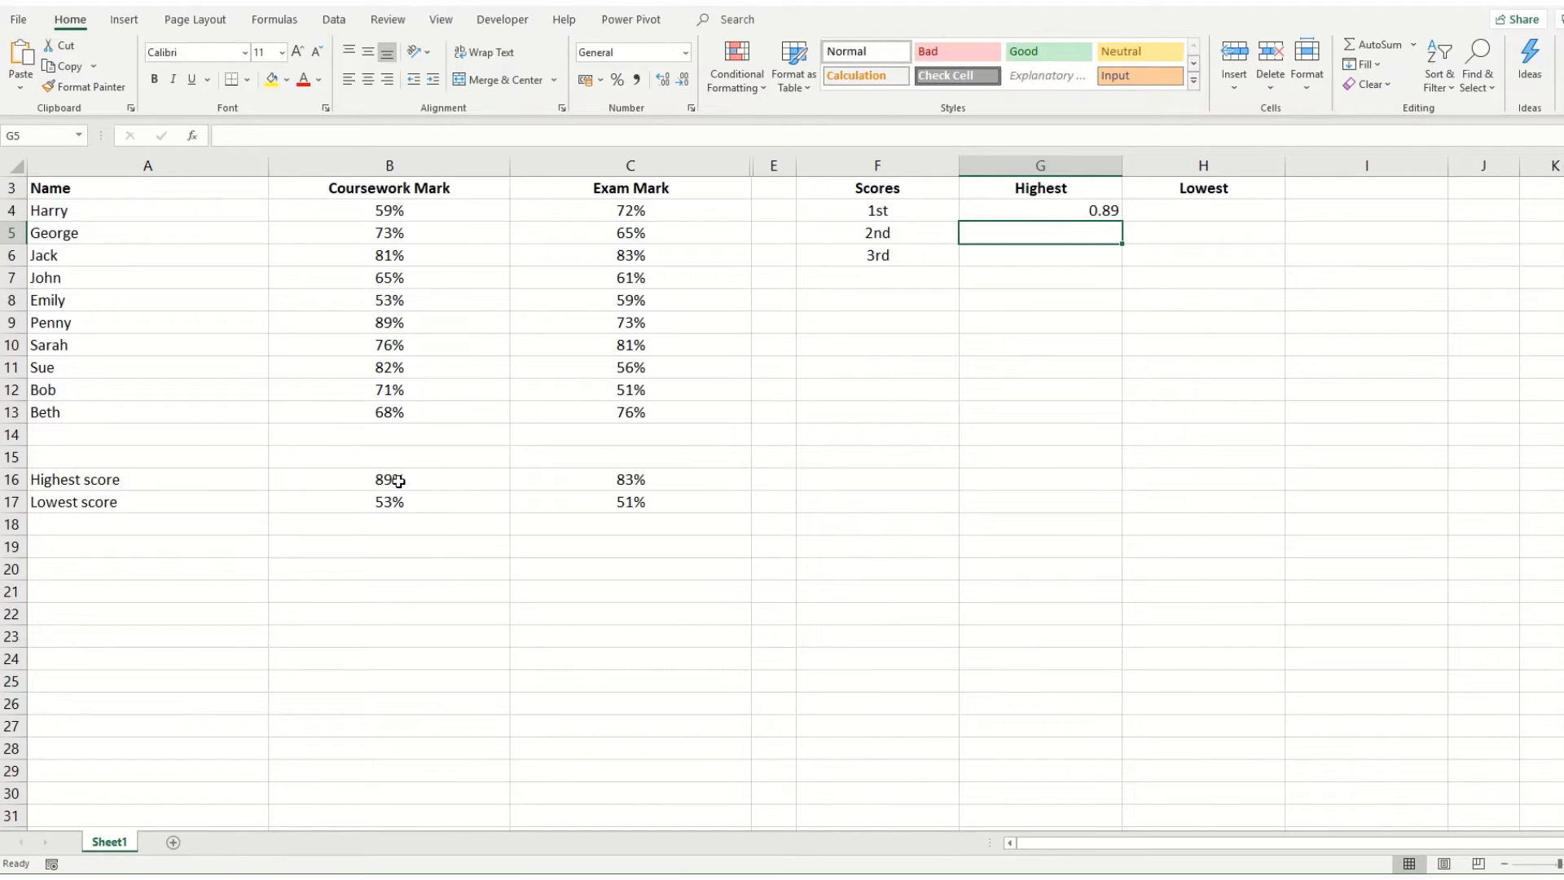
Apply Percent Style to the result area G4:H15.
{"action": "left_click_drag", "start_coordinate": [1007, 206], "coordinate": [1188, 465]}
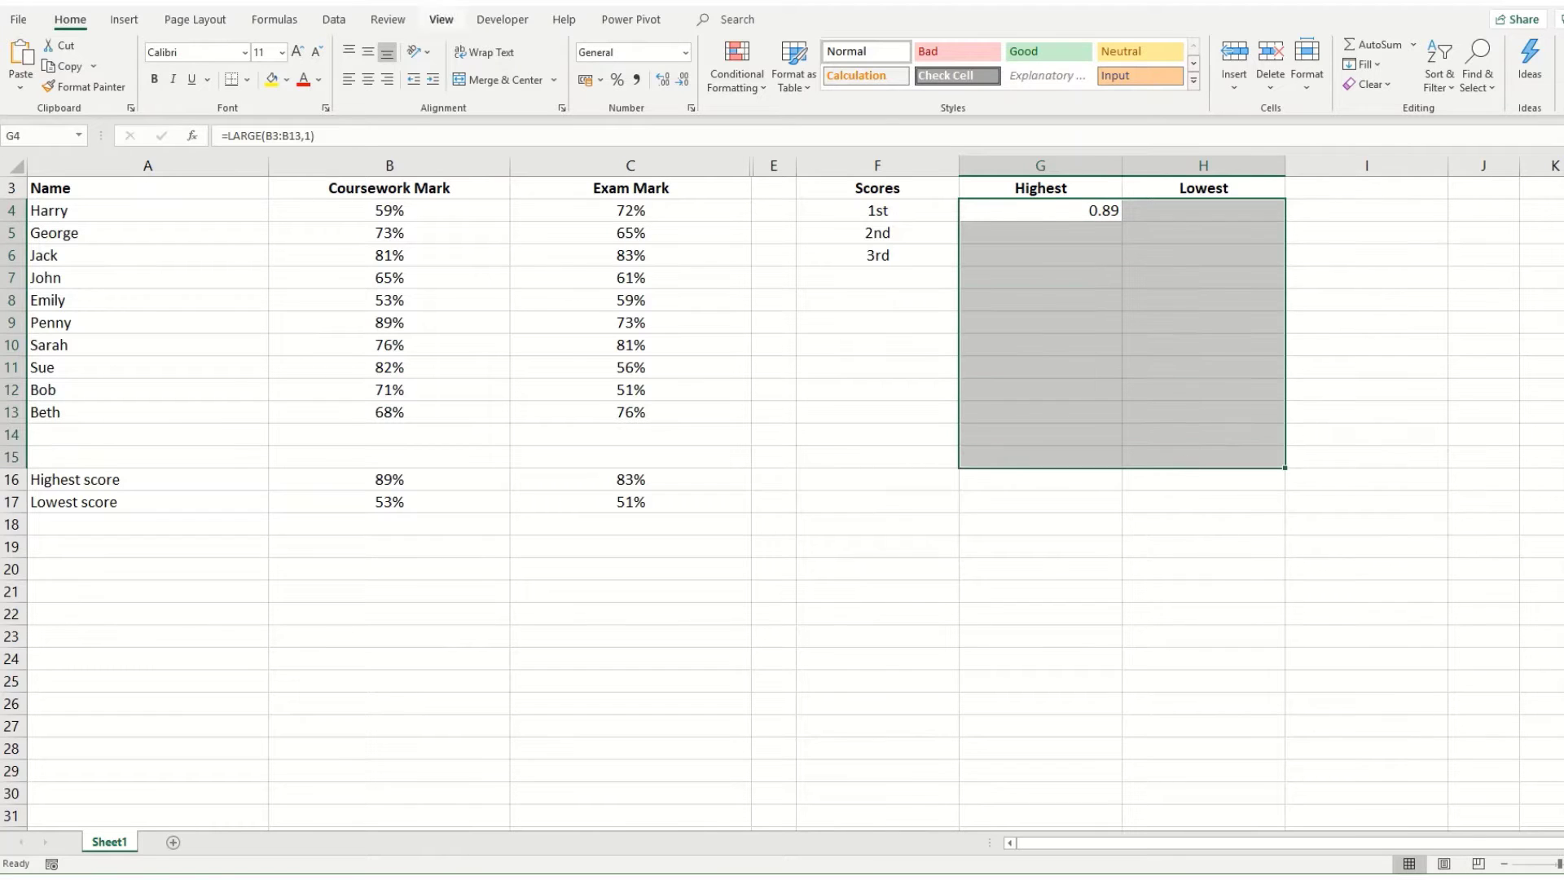
{"action": "left_click", "coordinate": [616, 79]}
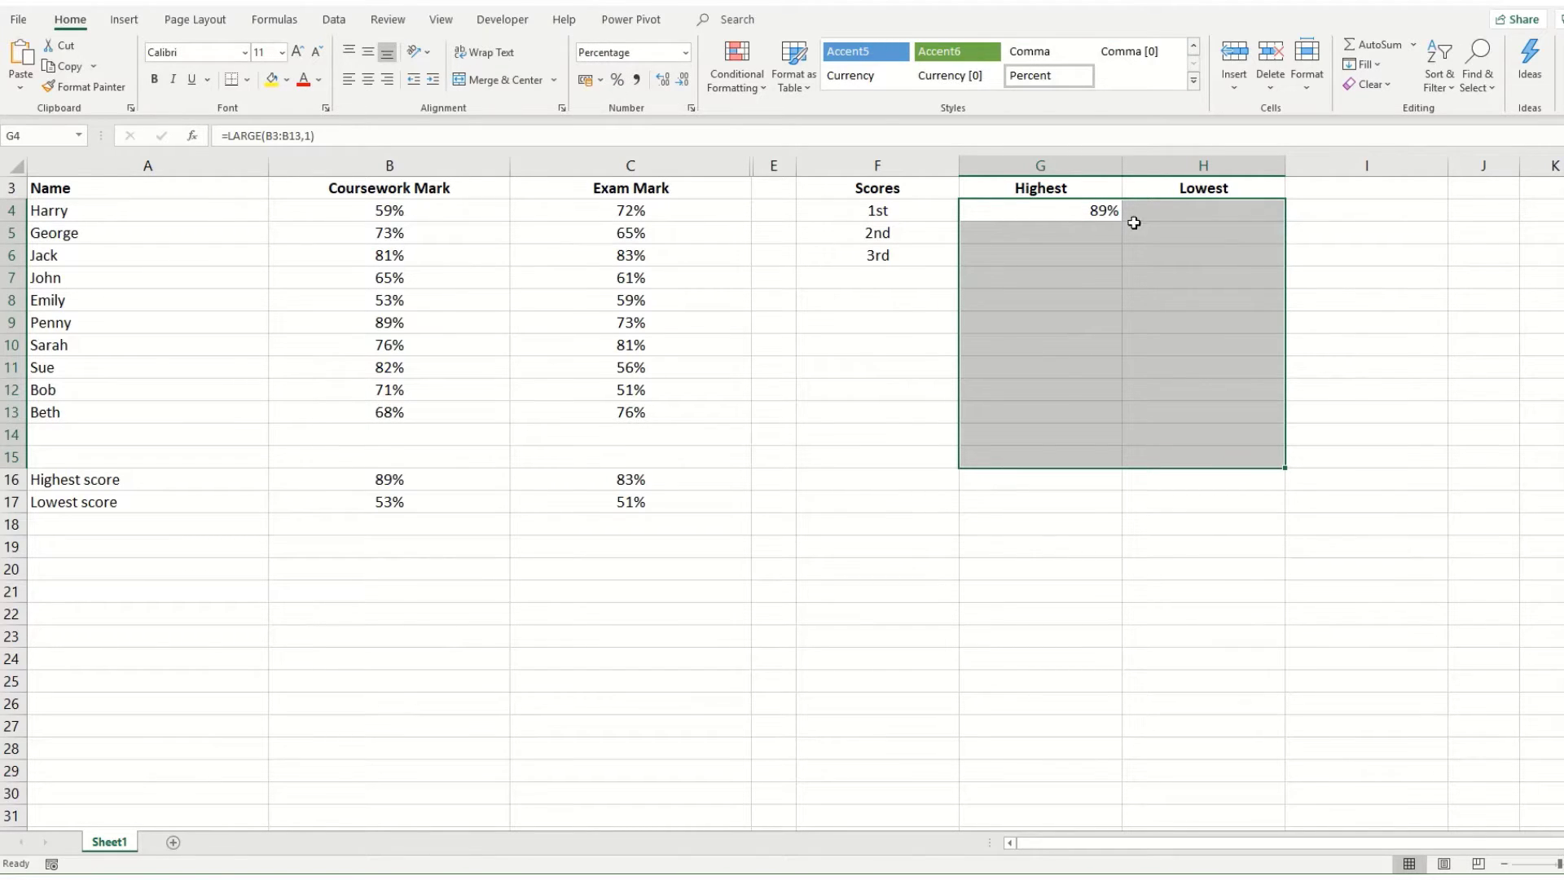
{"action": "left_click", "coordinate": [1022, 228]}
Make G4's range absolute as LARGE($B$3:$B$13,1), showing 89%.
{"action": "left_click", "coordinate": [1099, 212]}
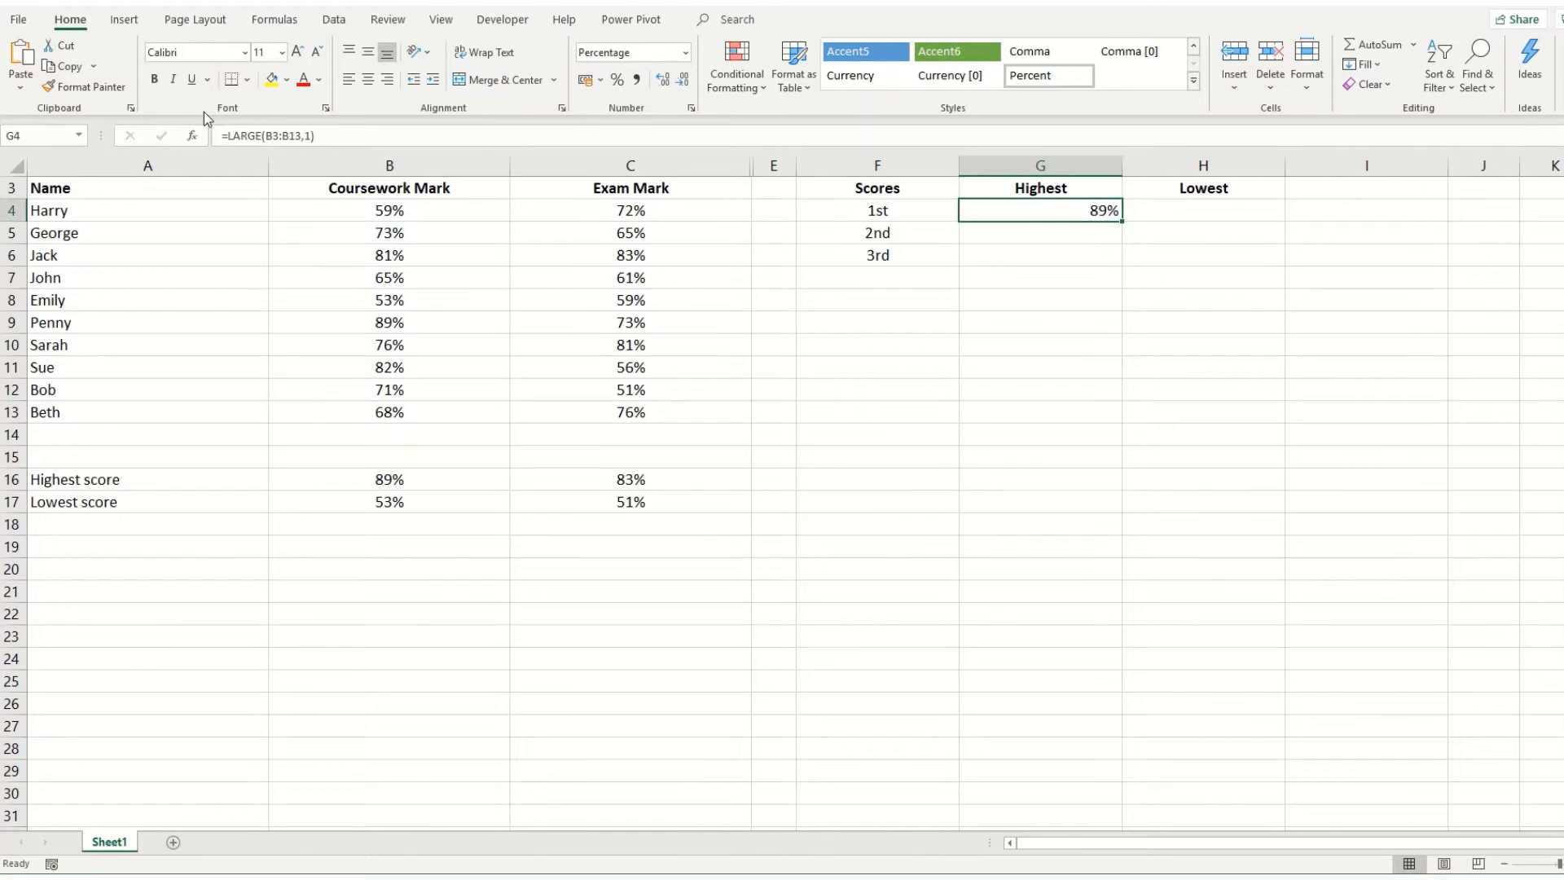
{"action": "left_click", "coordinate": [299, 135]}
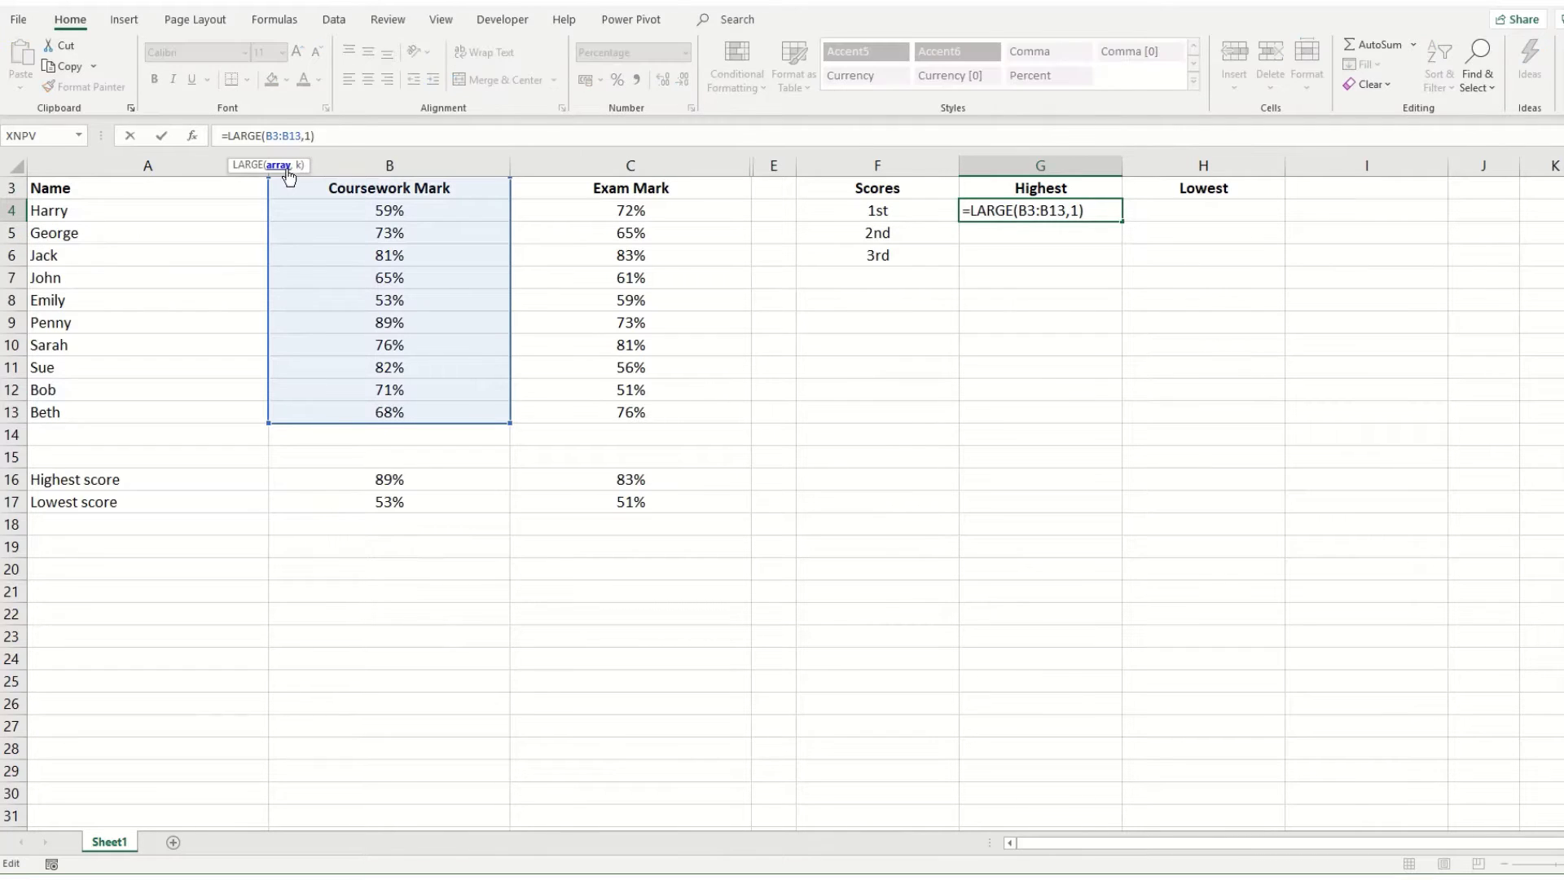
{"action": "key", "text": "F4"}
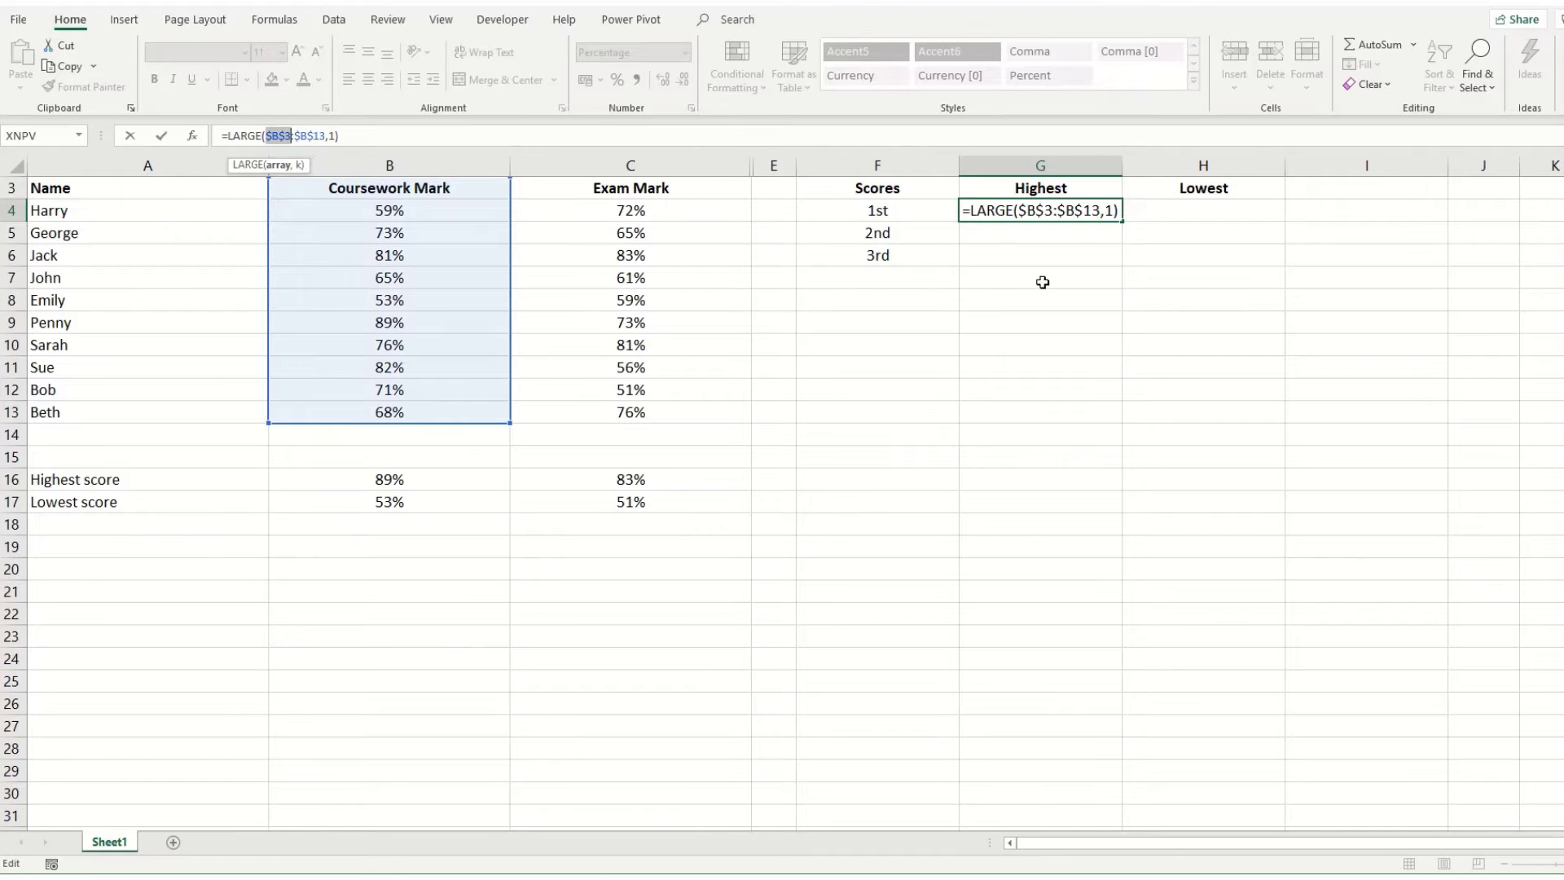
{"action": "key", "text": "Return"}
{"action": "left_click", "coordinate": [1105, 209]}
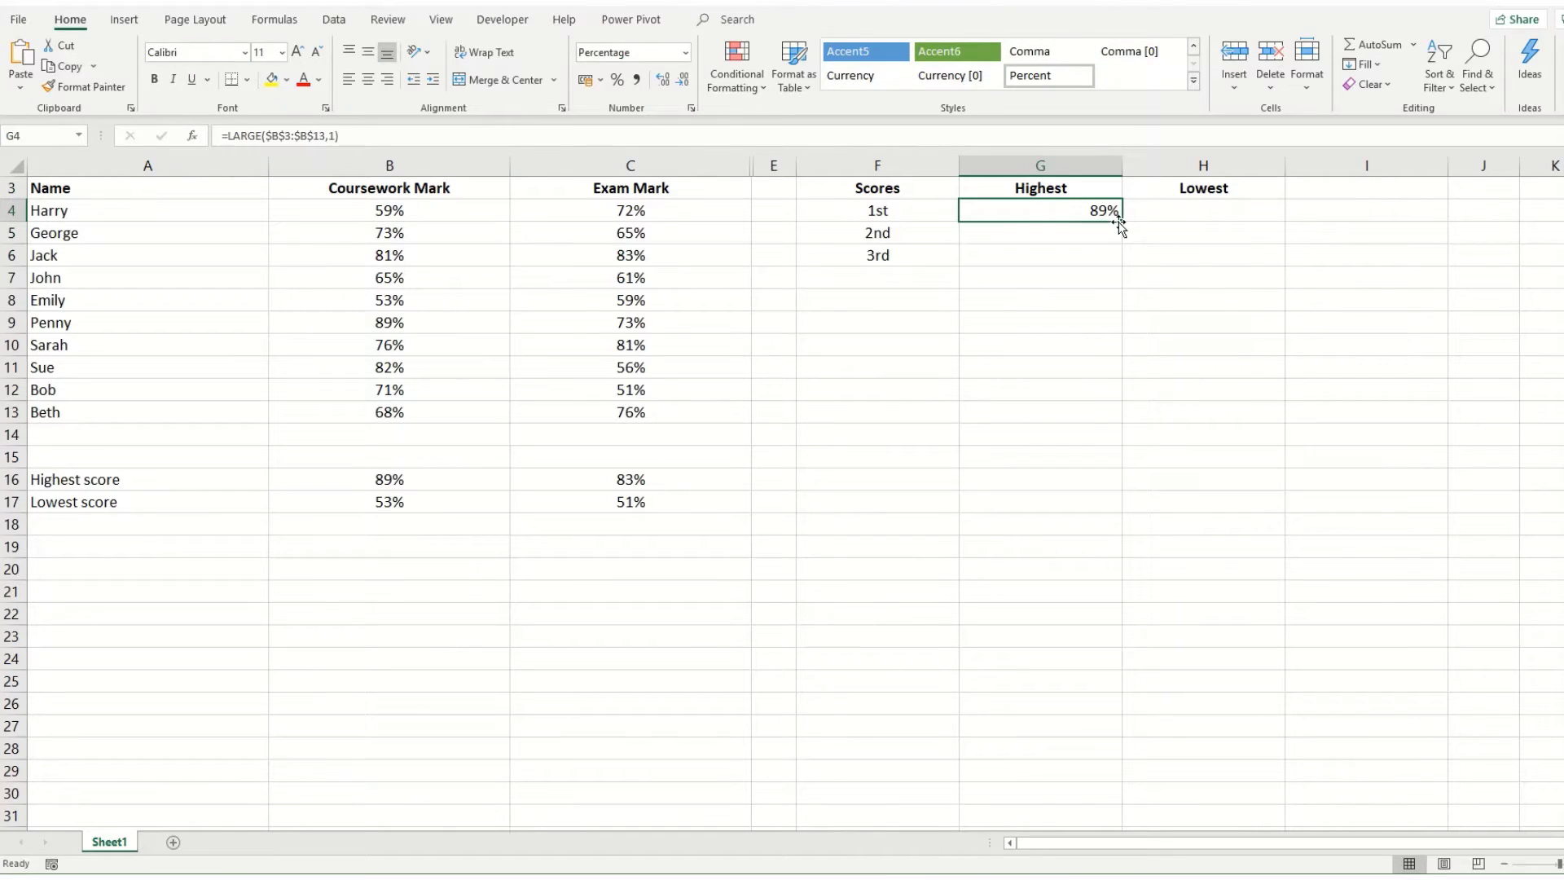
Copy G4 down to G6 and set ranks 2 and 3, giving 82% and 81%.
{"action": "left_click_drag", "start_coordinate": [1122, 221], "coordinate": [1119, 259]}
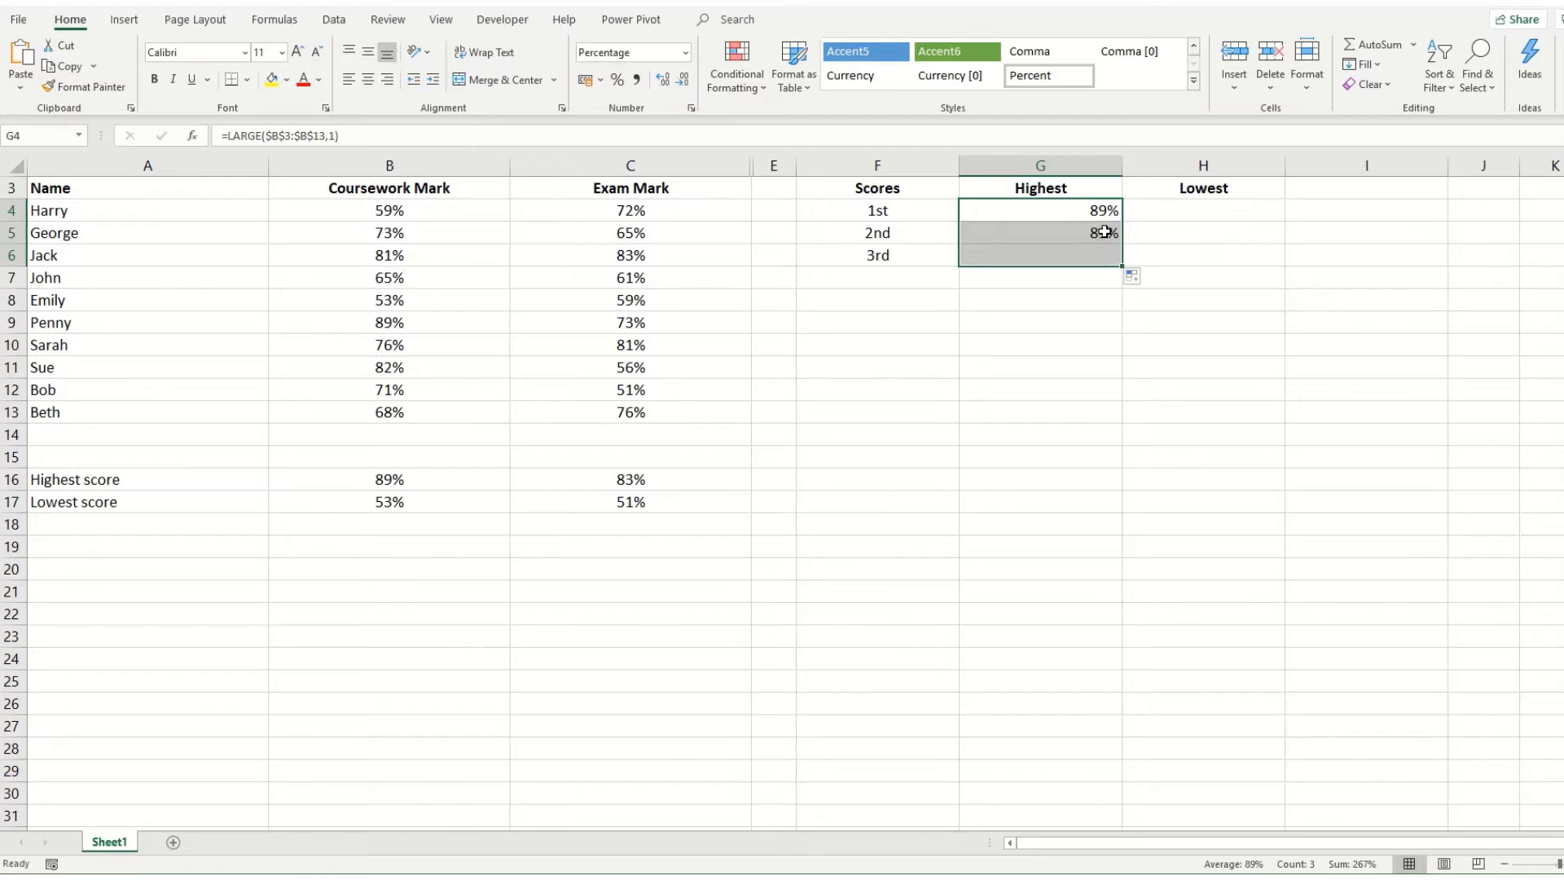
{"action": "left_click", "coordinate": [1075, 229]}
{"action": "left_click", "coordinate": [337, 137]}
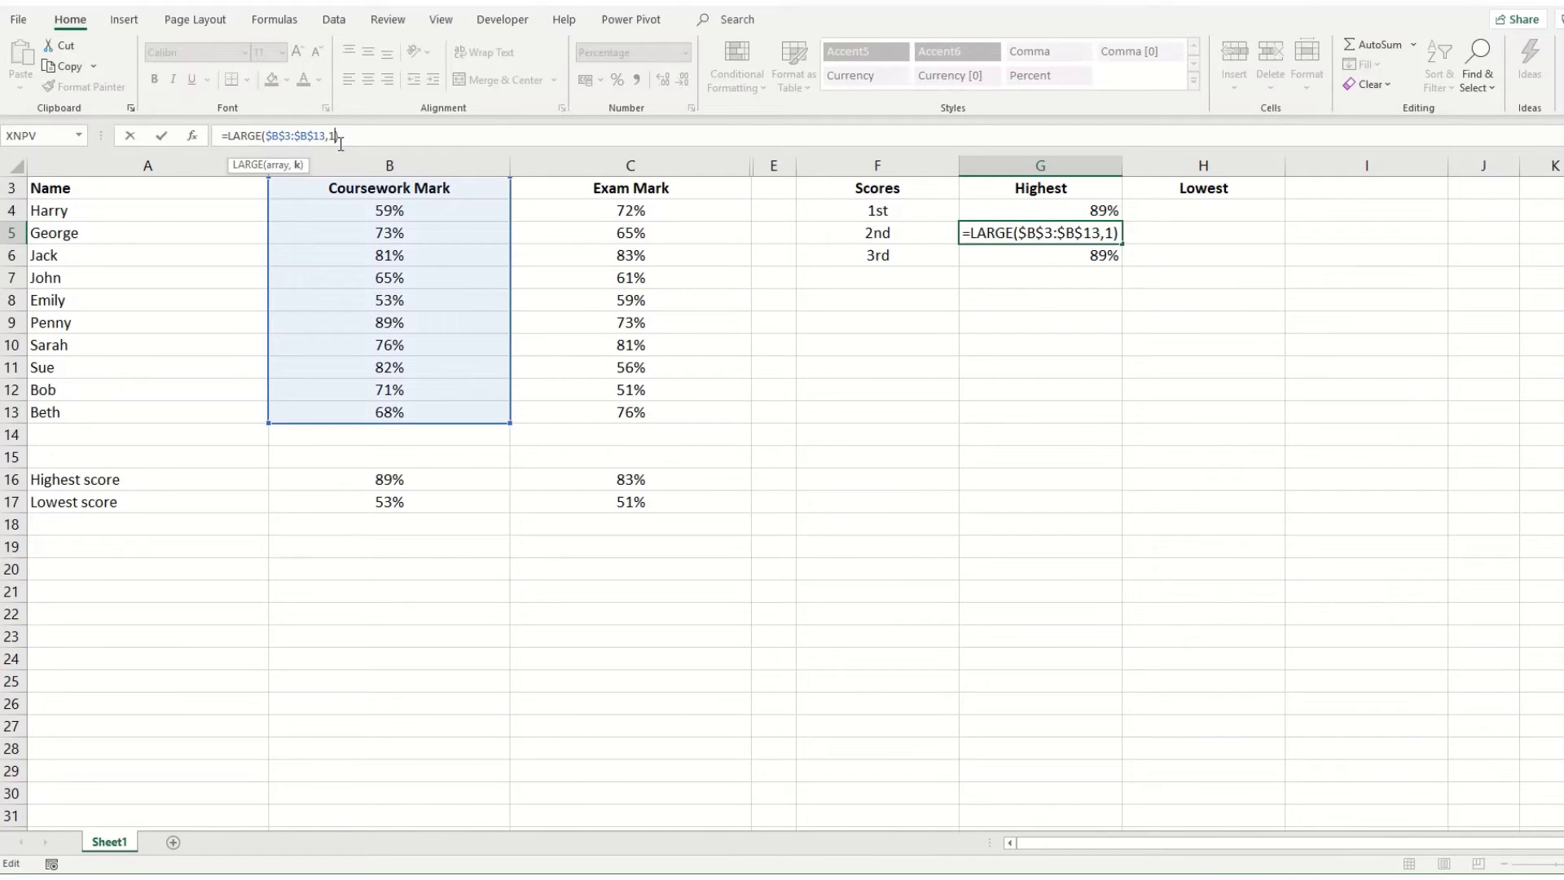
{"action": "key", "text": "BackSpace"}
{"action": "type", "text": "2"}
{"action": "key", "text": "Return"}
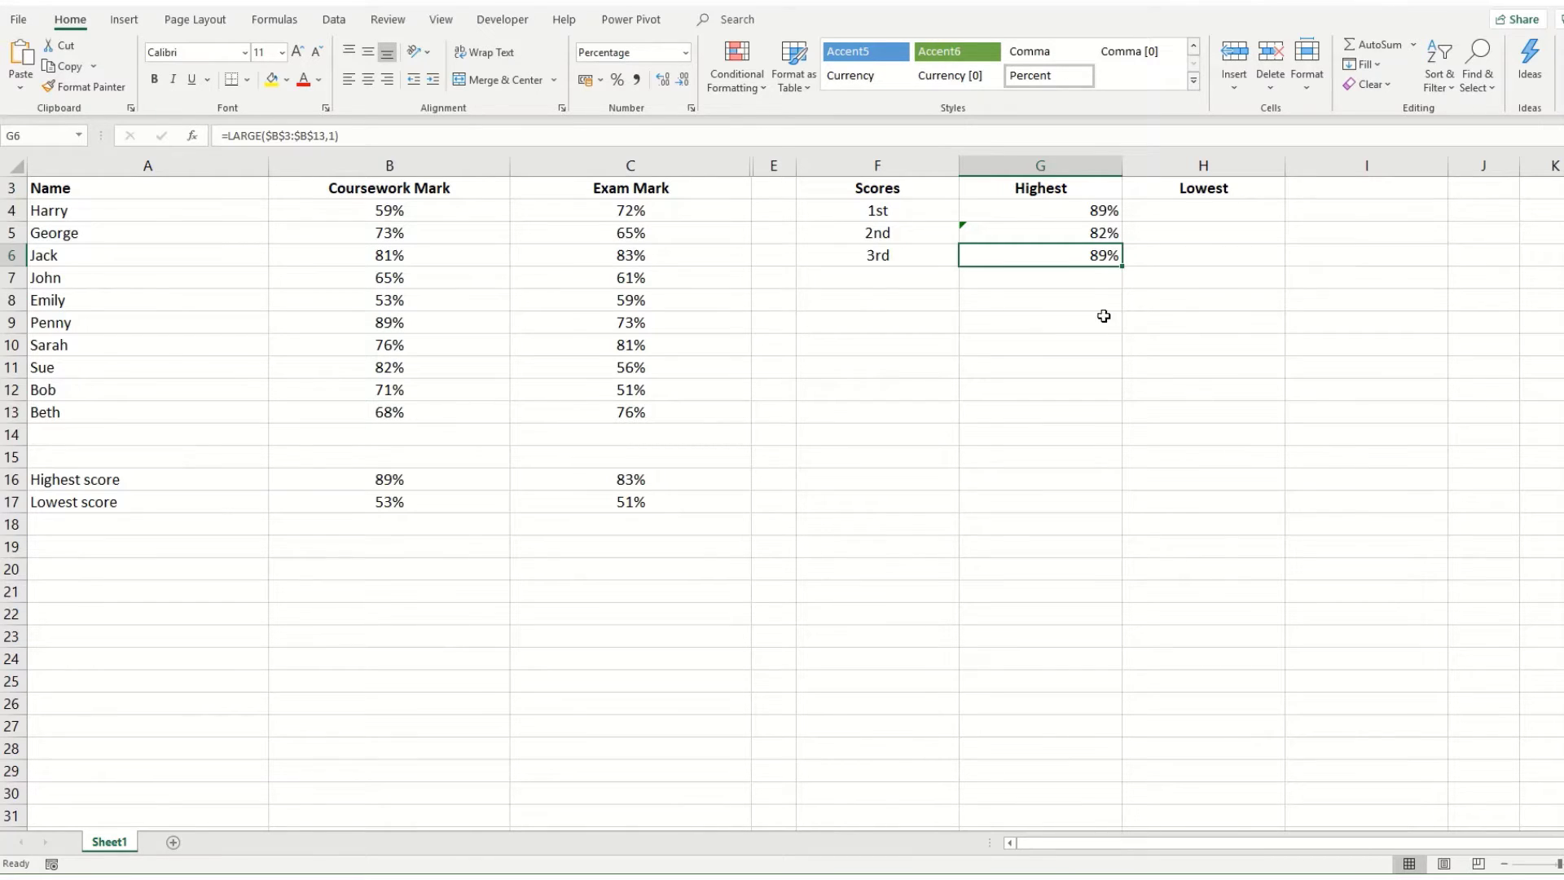
{"action": "left_click", "coordinate": [338, 136]}
{"action": "key", "text": "BackSpace"}
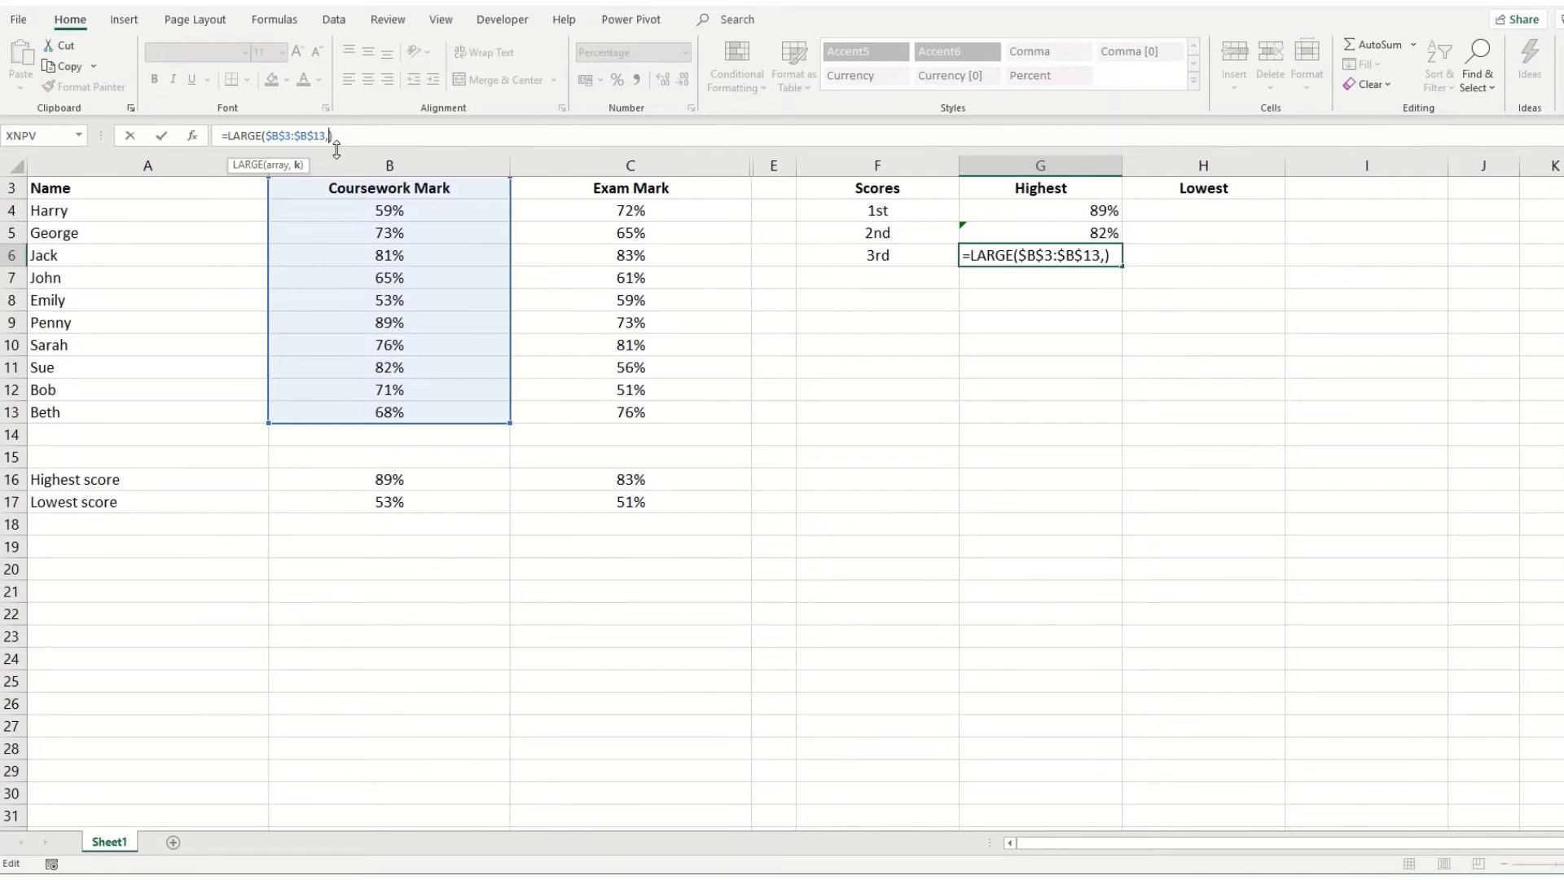
{"action": "type", "text": "3"}
{"action": "key", "text": "Return"}
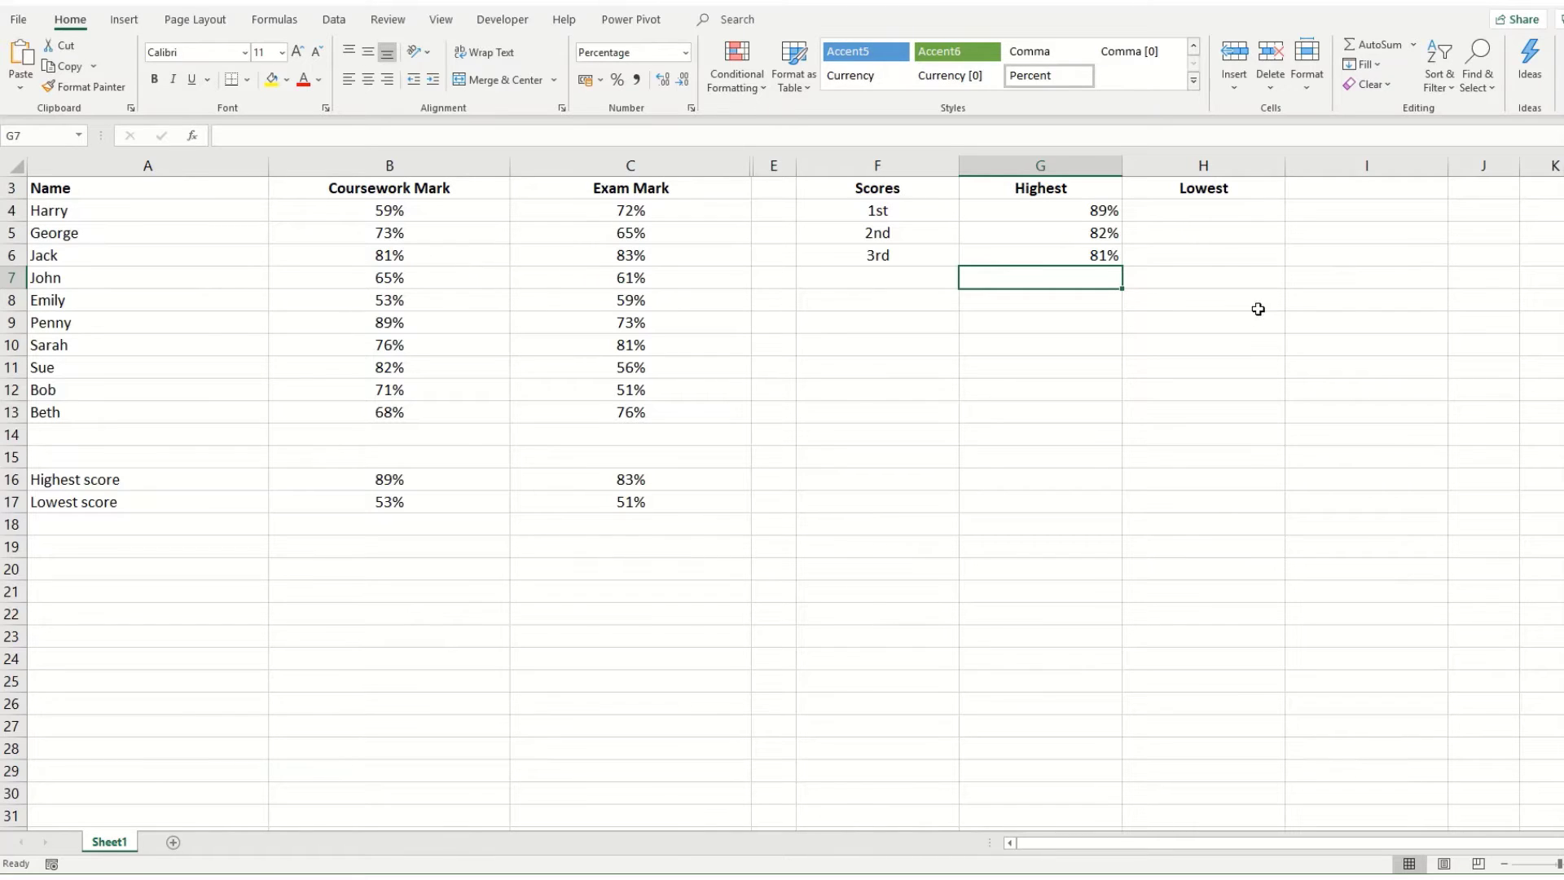
Enter =SMALL($B$3:$B$13,1) in H4 to show the lowest mark, 53%.
{"action": "left_click", "coordinate": [1205, 208]}
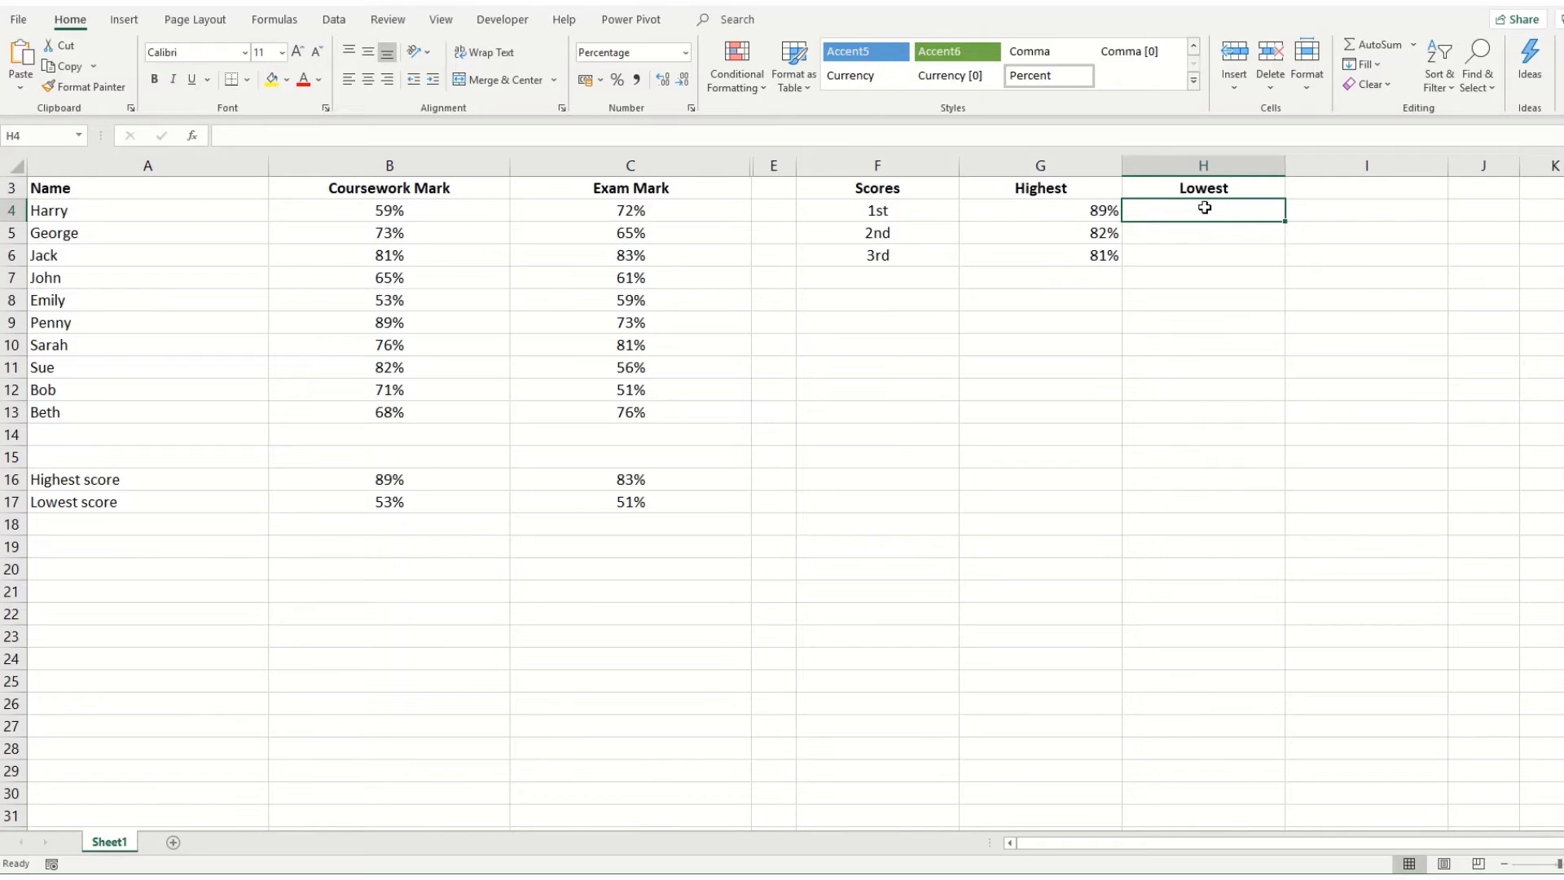
{"action": "type", "text": "="}
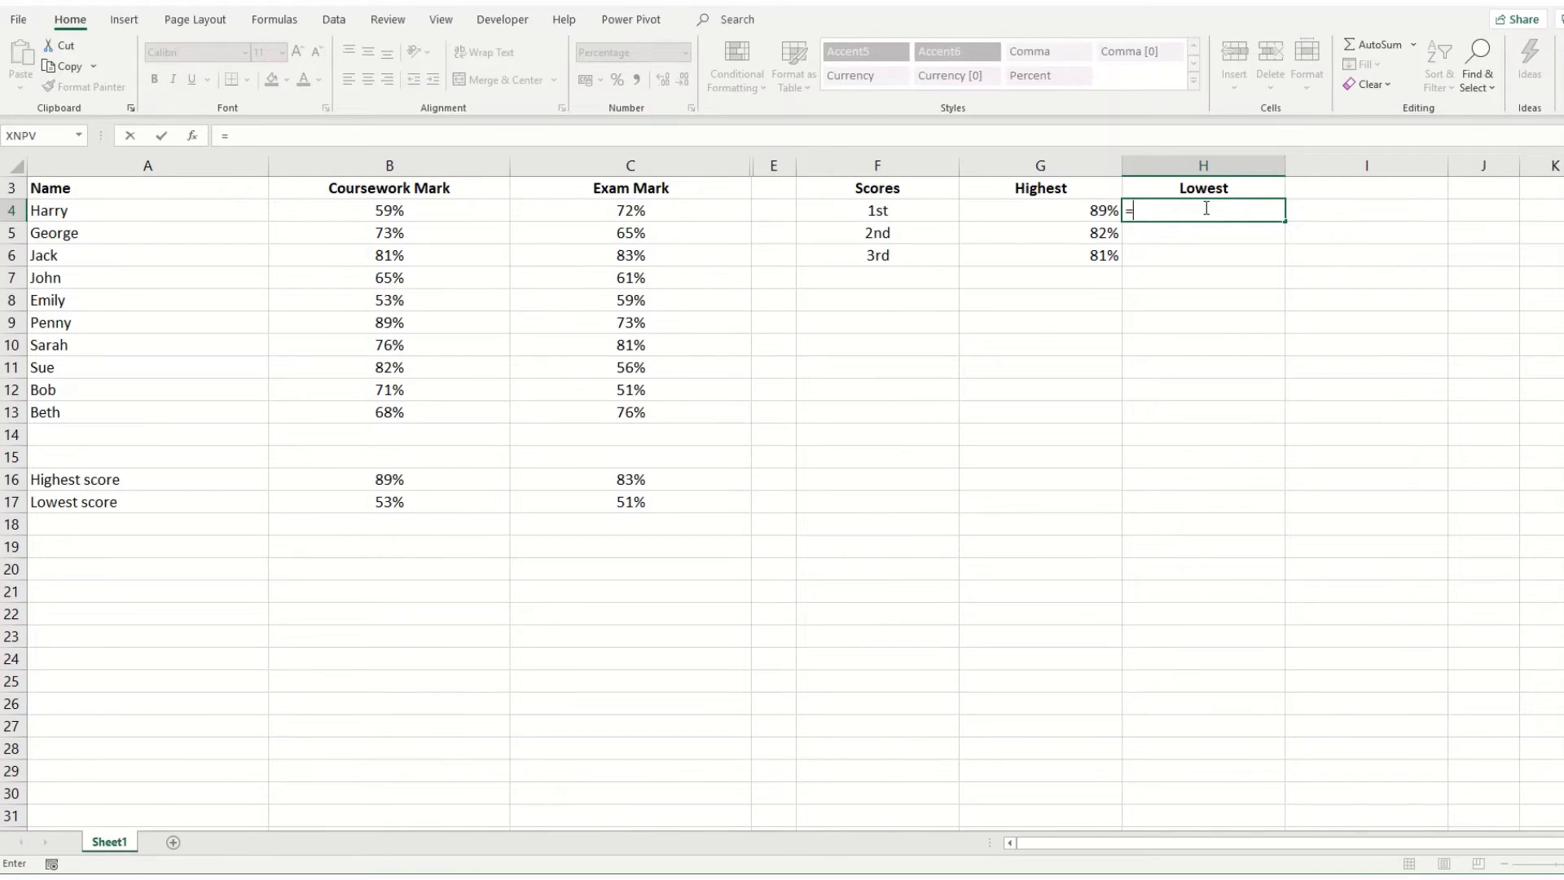
{"action": "type", "text": "small"}
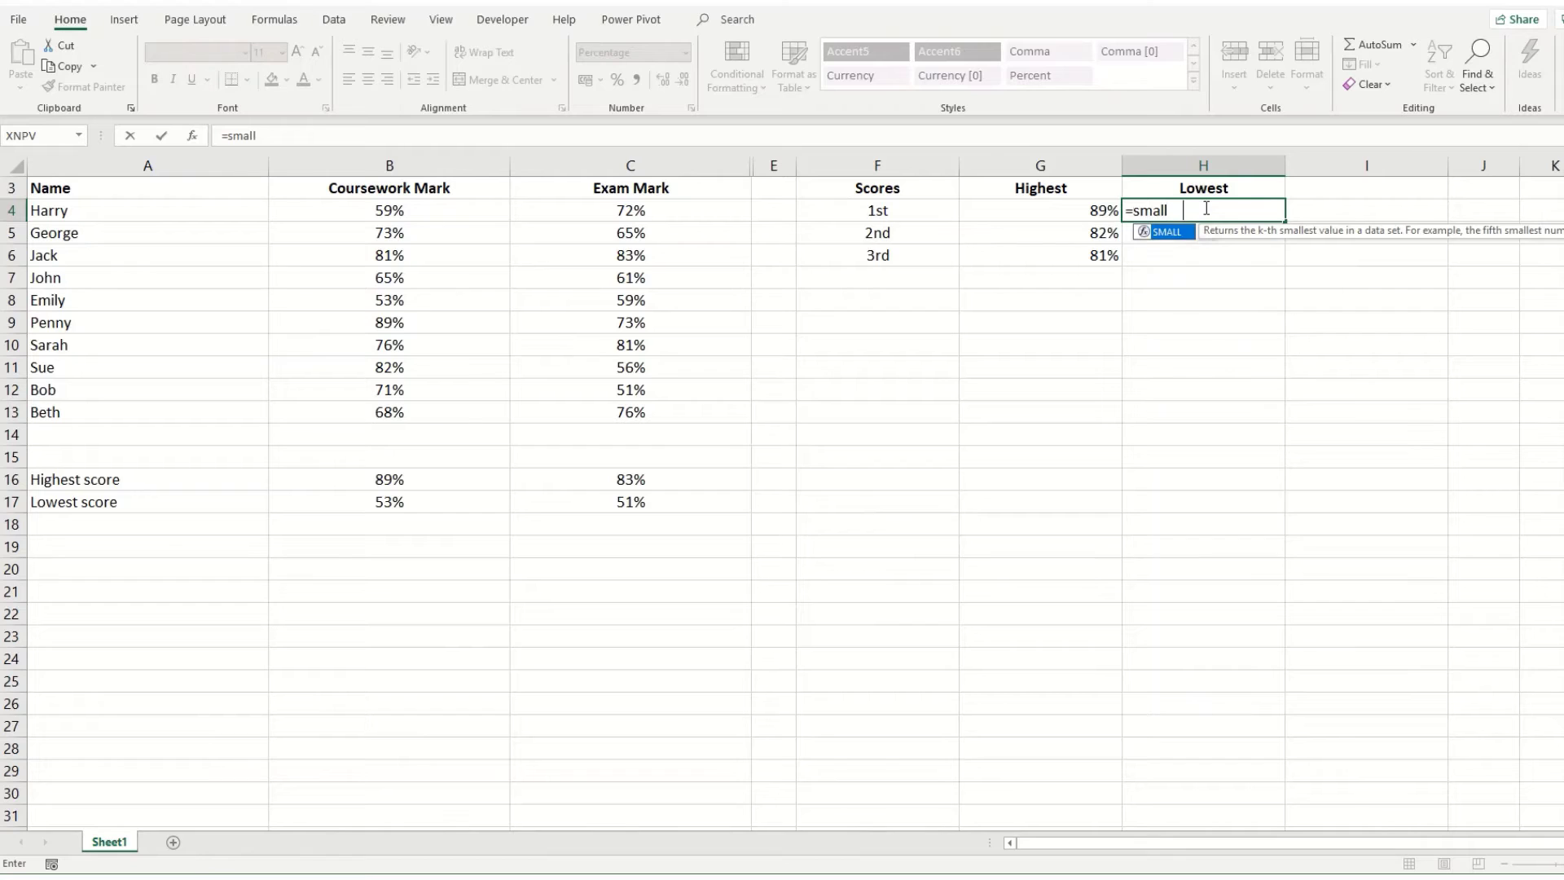
{"action": "key", "text": "Tab"}
{"action": "left_click_drag", "start_coordinate": [419, 184], "coordinate": [419, 415]}
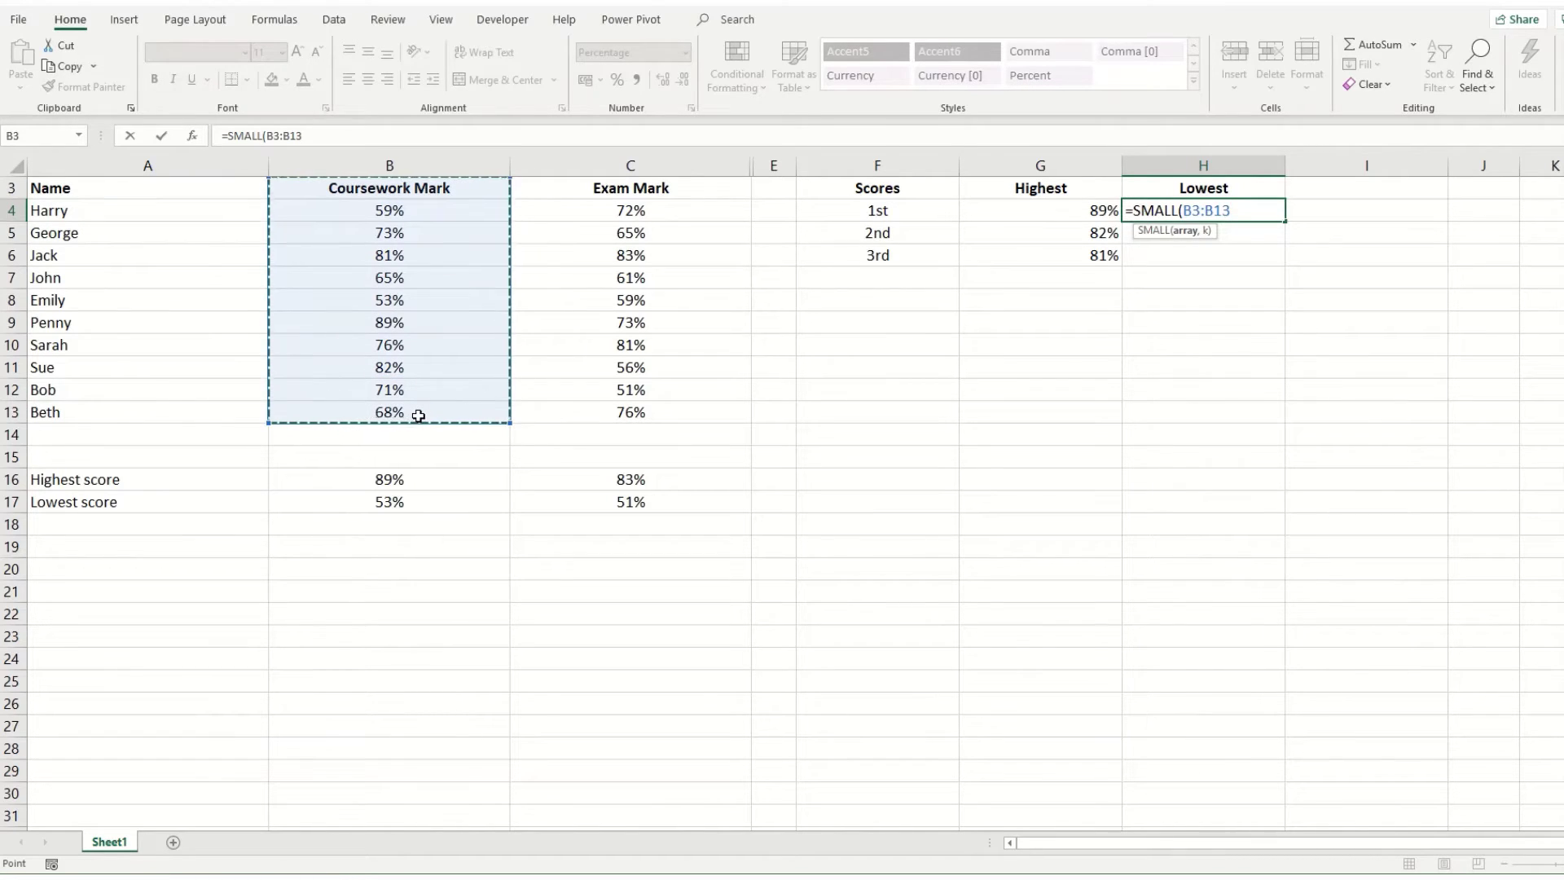
{"action": "key", "text": "F4"}
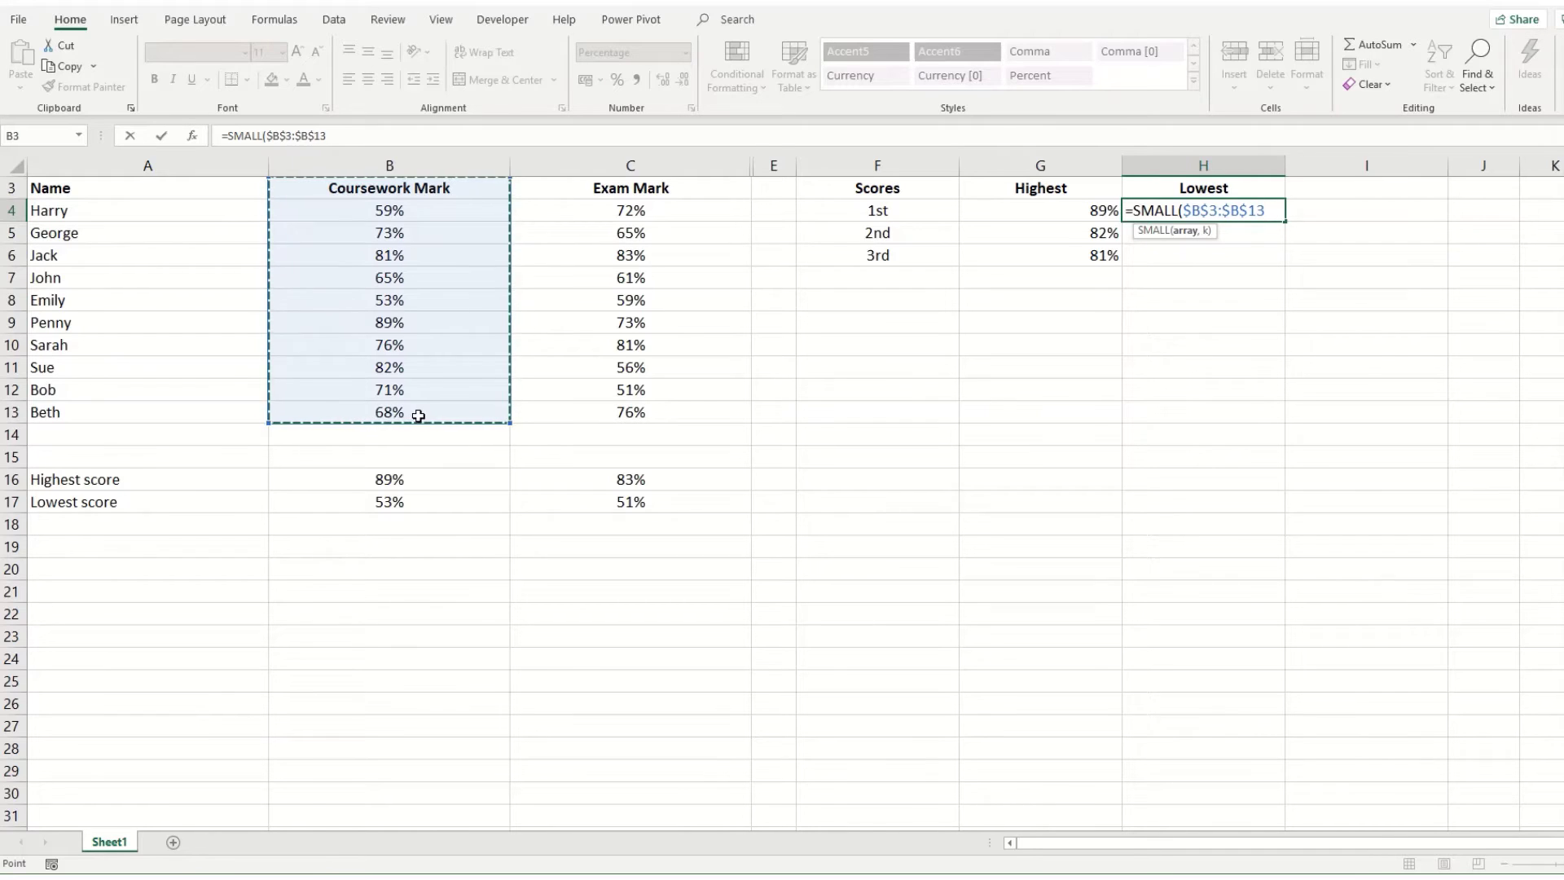
{"action": "type", "text": ",1"}
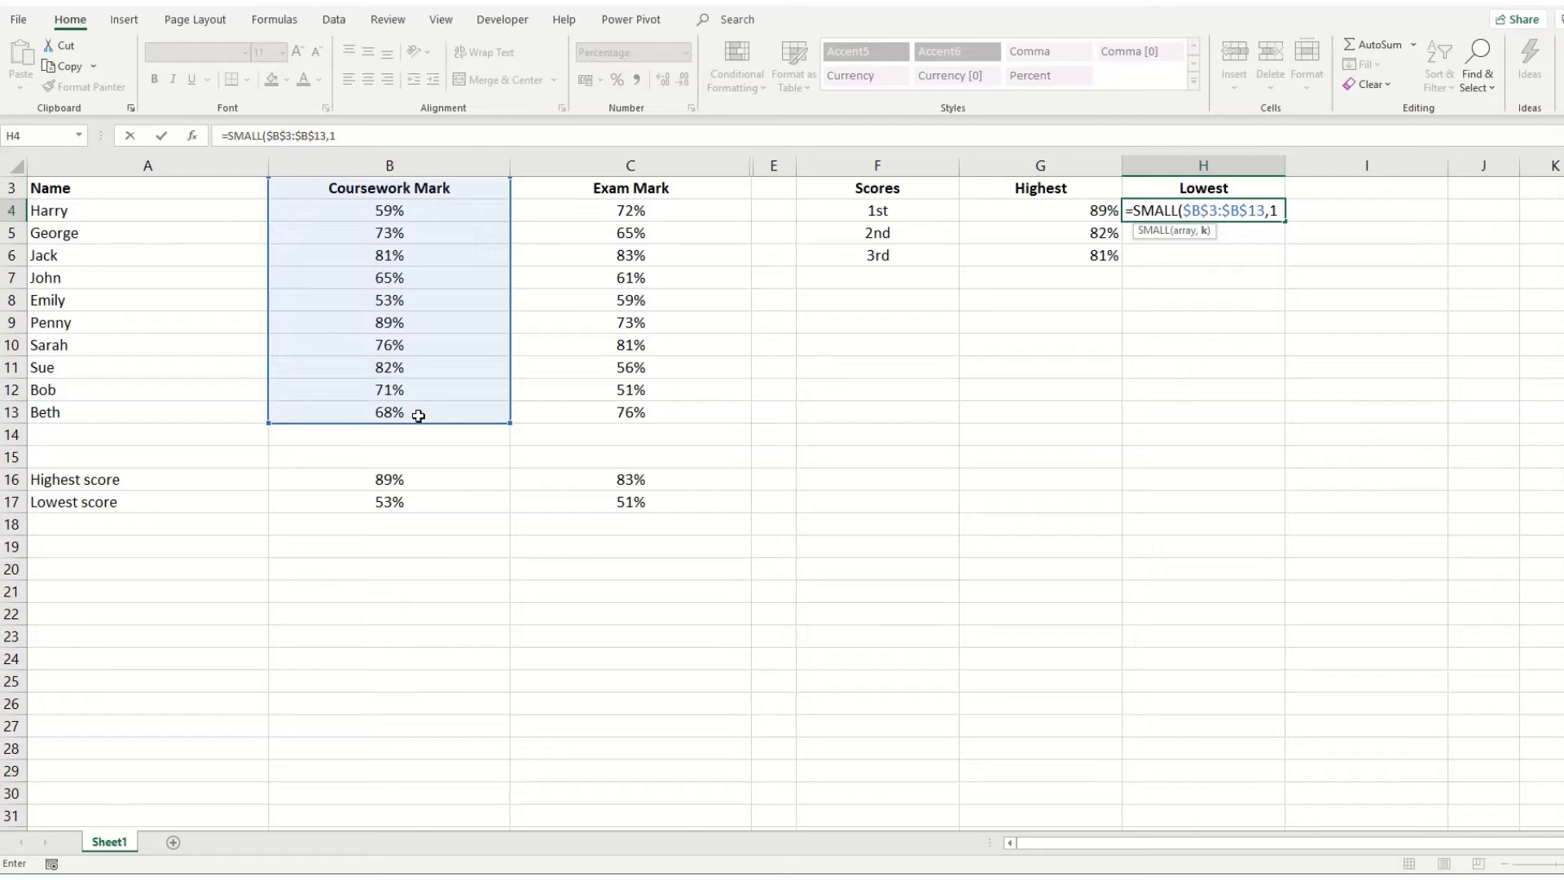
{"action": "key", "text": "Return"}
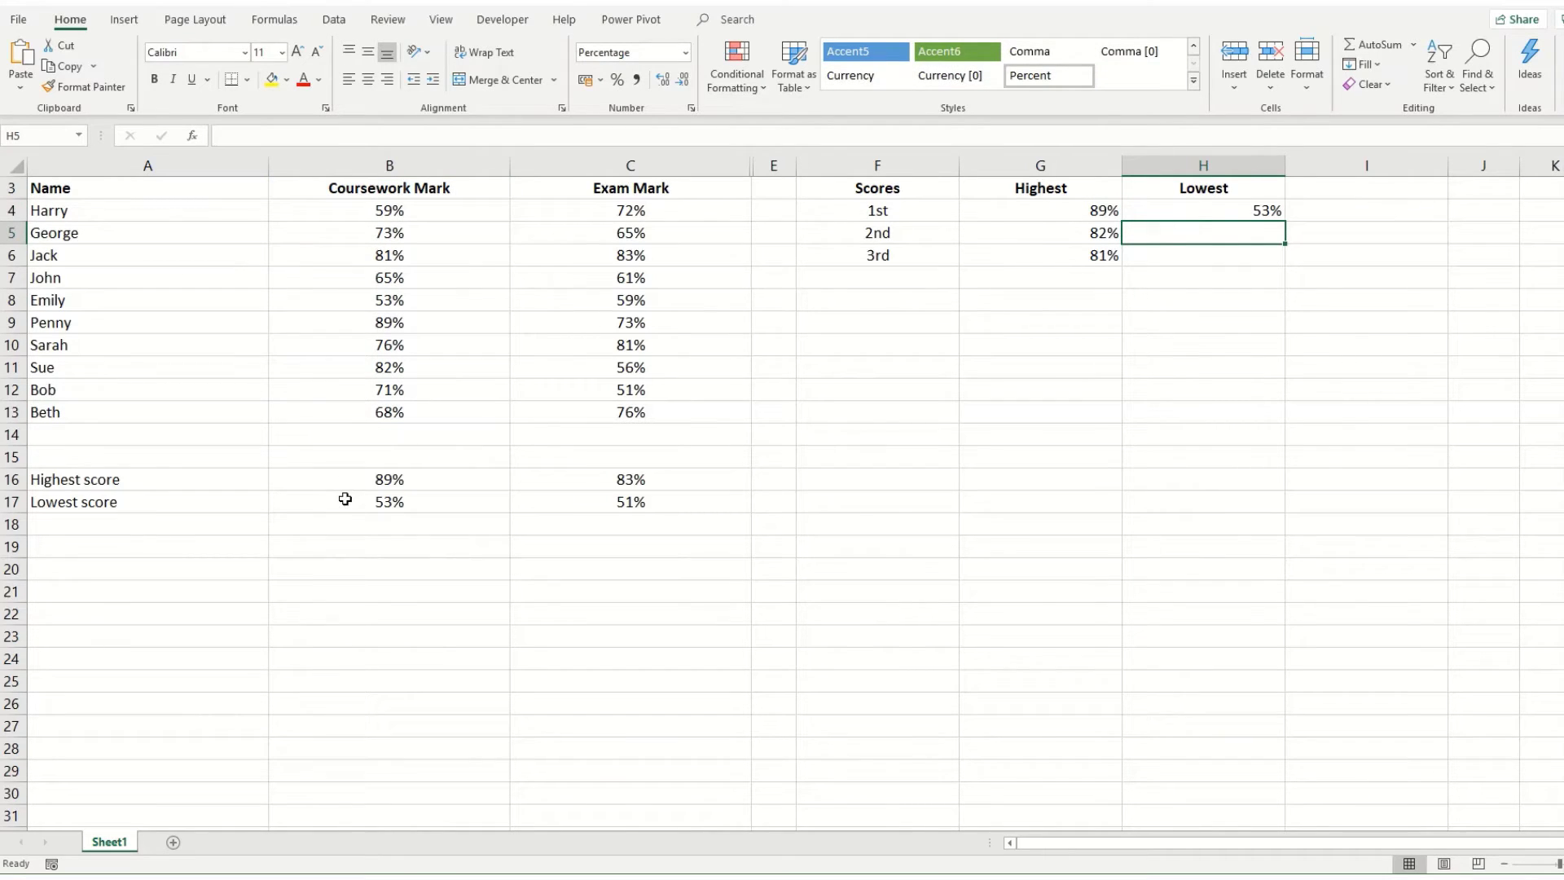
Copy the H4 SMALL formula down to H5 and H6.
{"action": "left_click", "coordinate": [296, 500]}
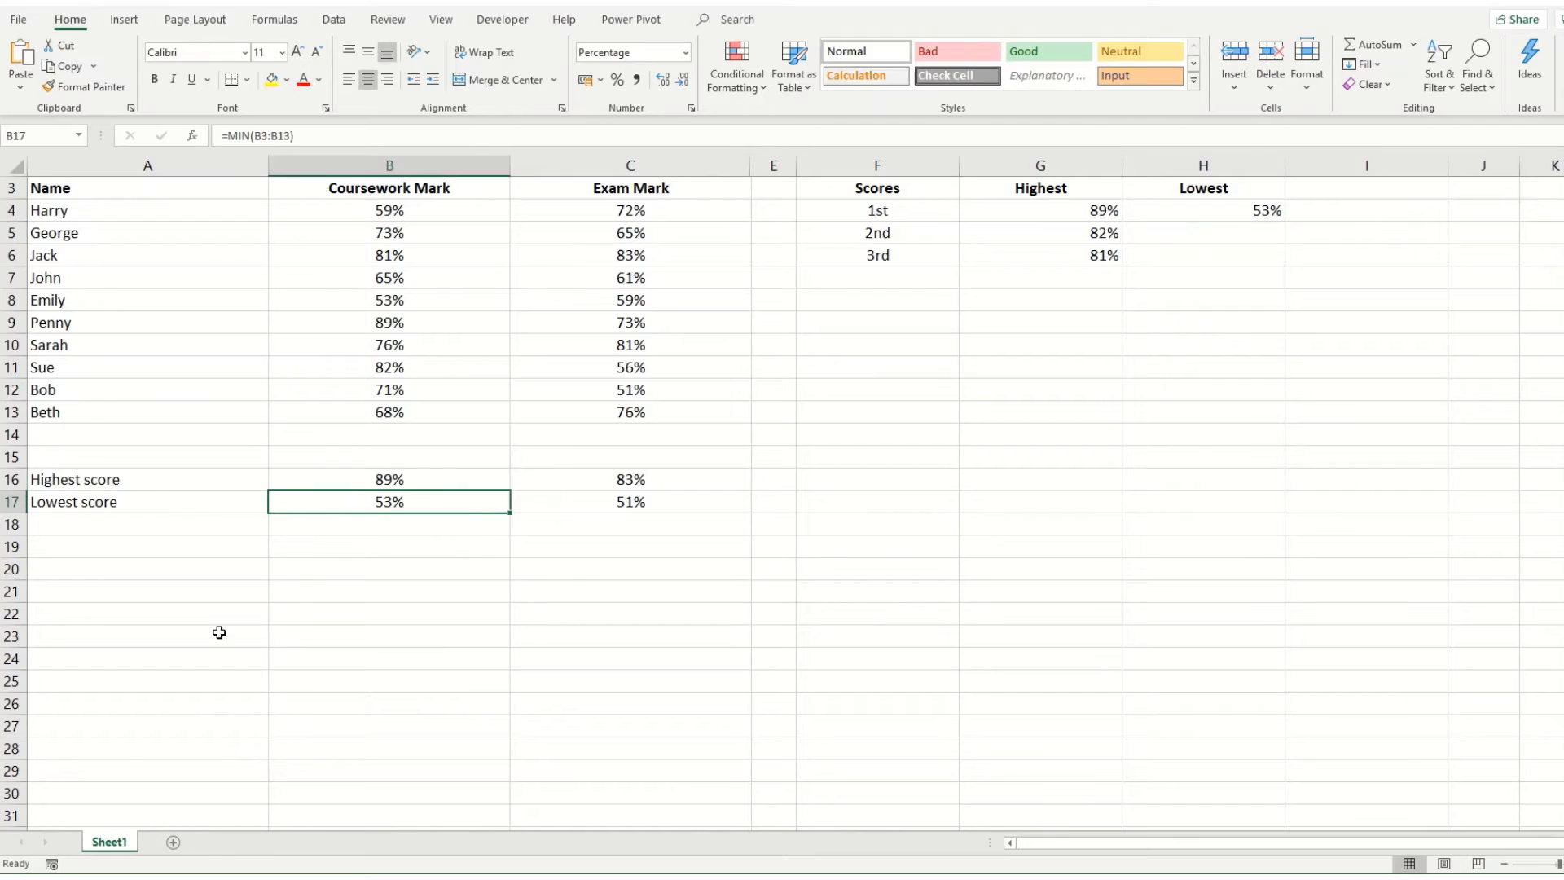
{"action": "left_click", "coordinate": [1261, 211]}
{"action": "left_click_drag", "start_coordinate": [1285, 219], "coordinate": [1271, 257]}
Change the SMALL rank to 2 in H5 and 3 in H6, showing 59% and 65%.
{"action": "left_click", "coordinate": [1256, 231]}
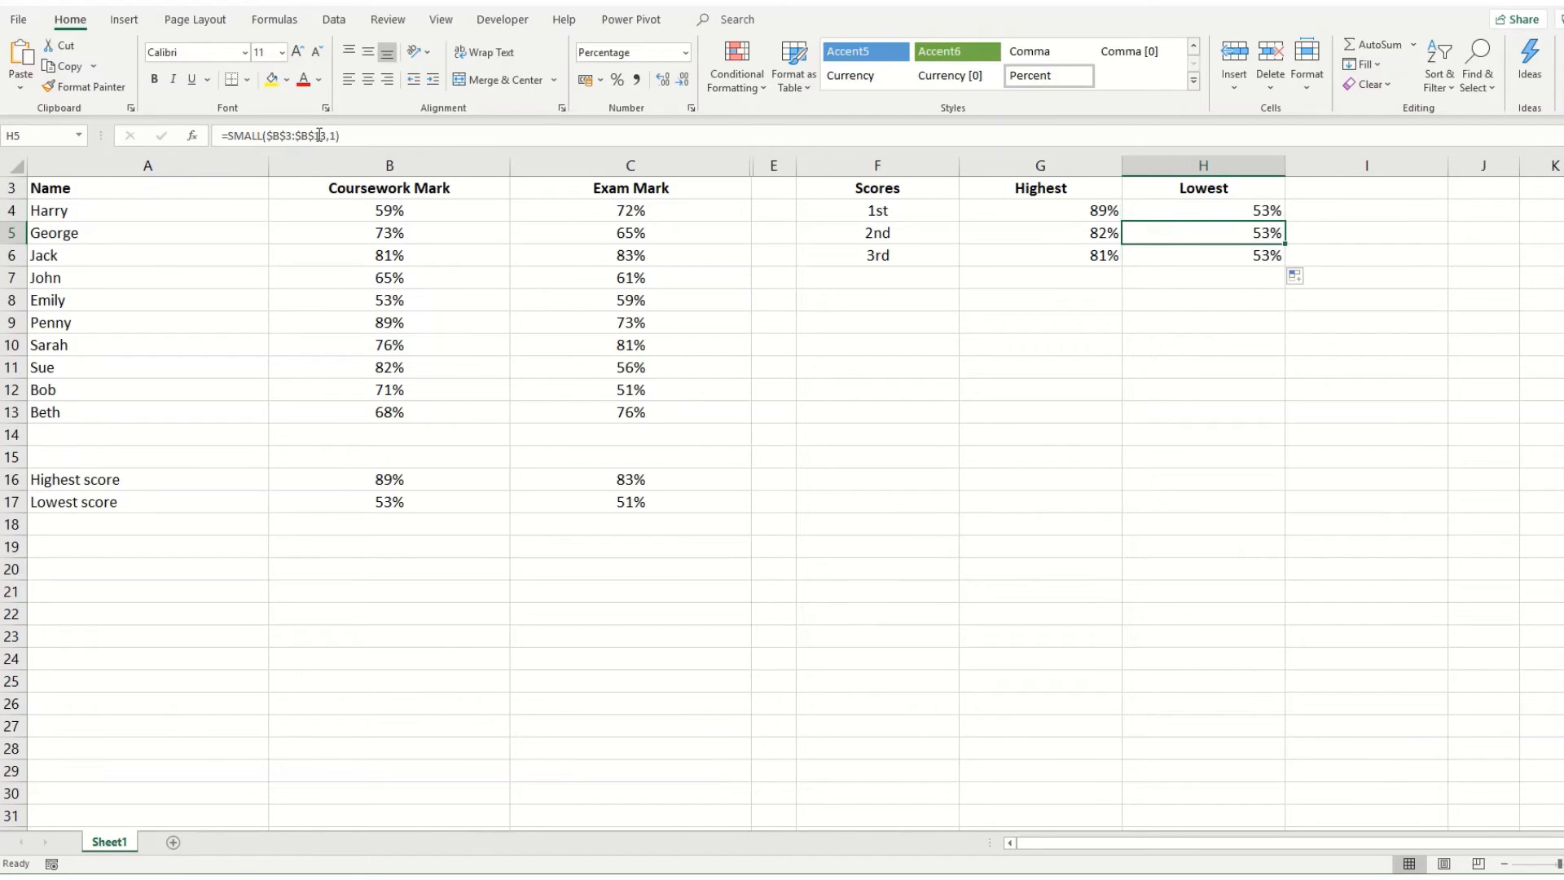
{"action": "left_click", "coordinate": [337, 135]}
{"action": "key", "text": "BackSpace"}
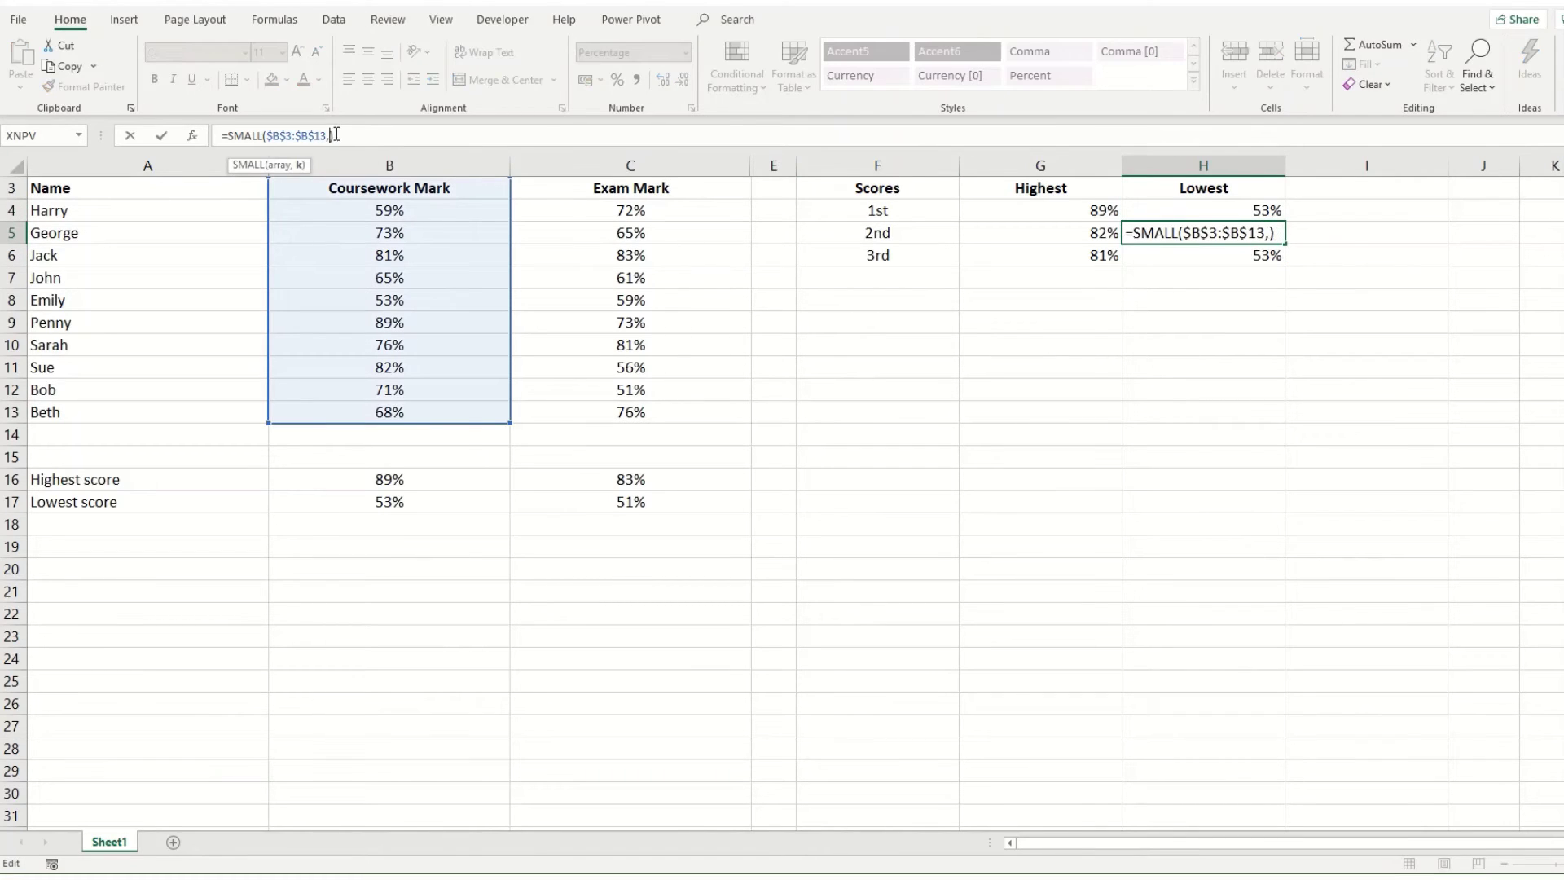
{"action": "type", "text": "2"}
{"action": "key", "text": "Return"}
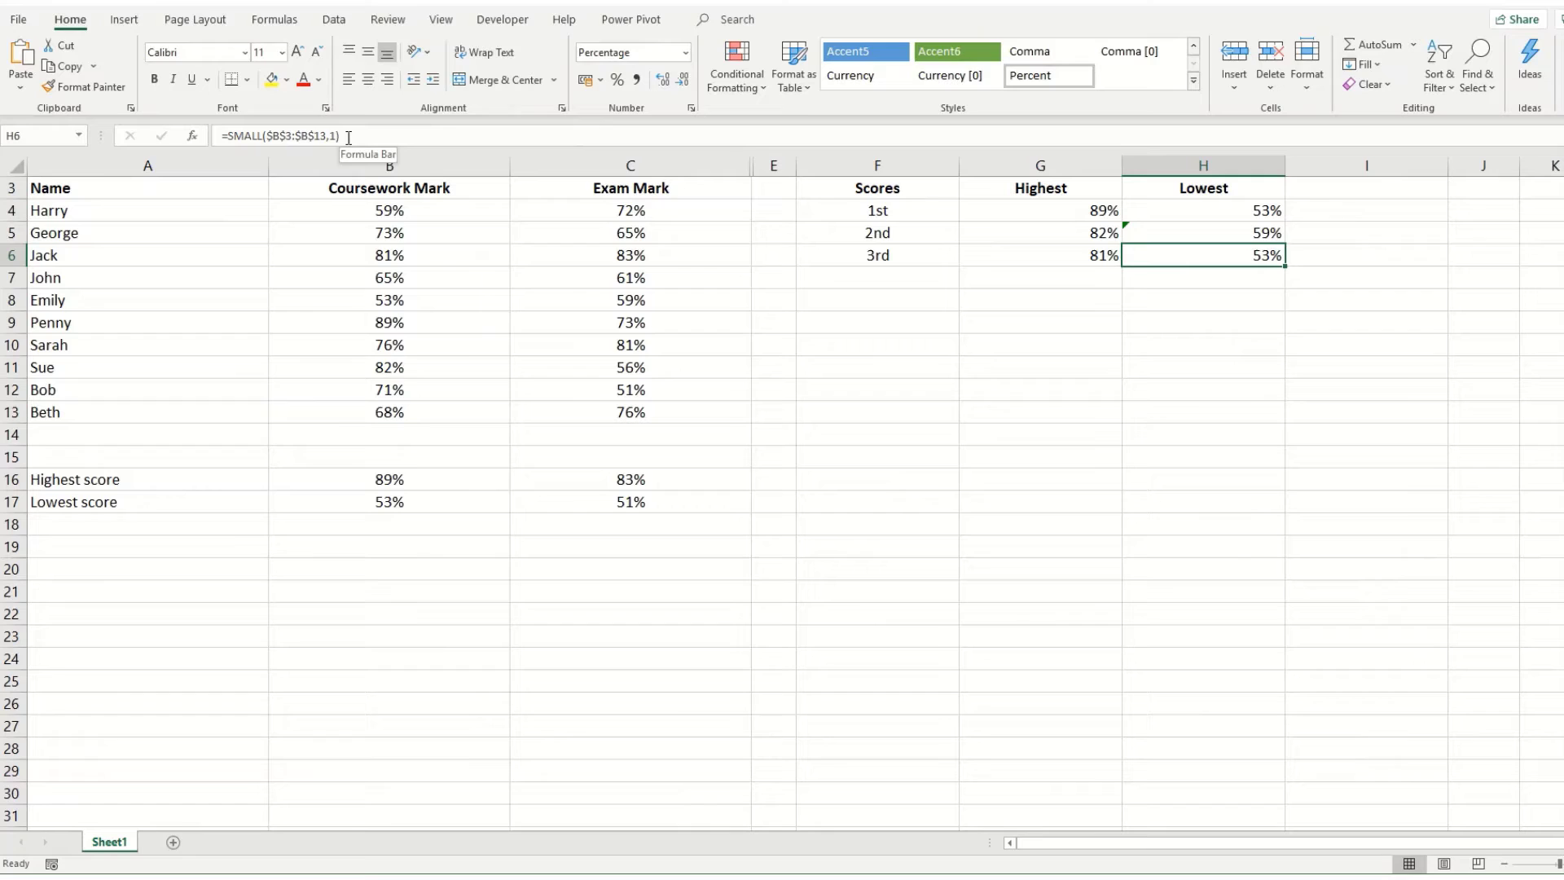
{"action": "left_click", "coordinate": [336, 135]}
{"action": "key", "text": "BackSpace"}
{"action": "type", "text": "3"}
{"action": "key", "text": "Return"}
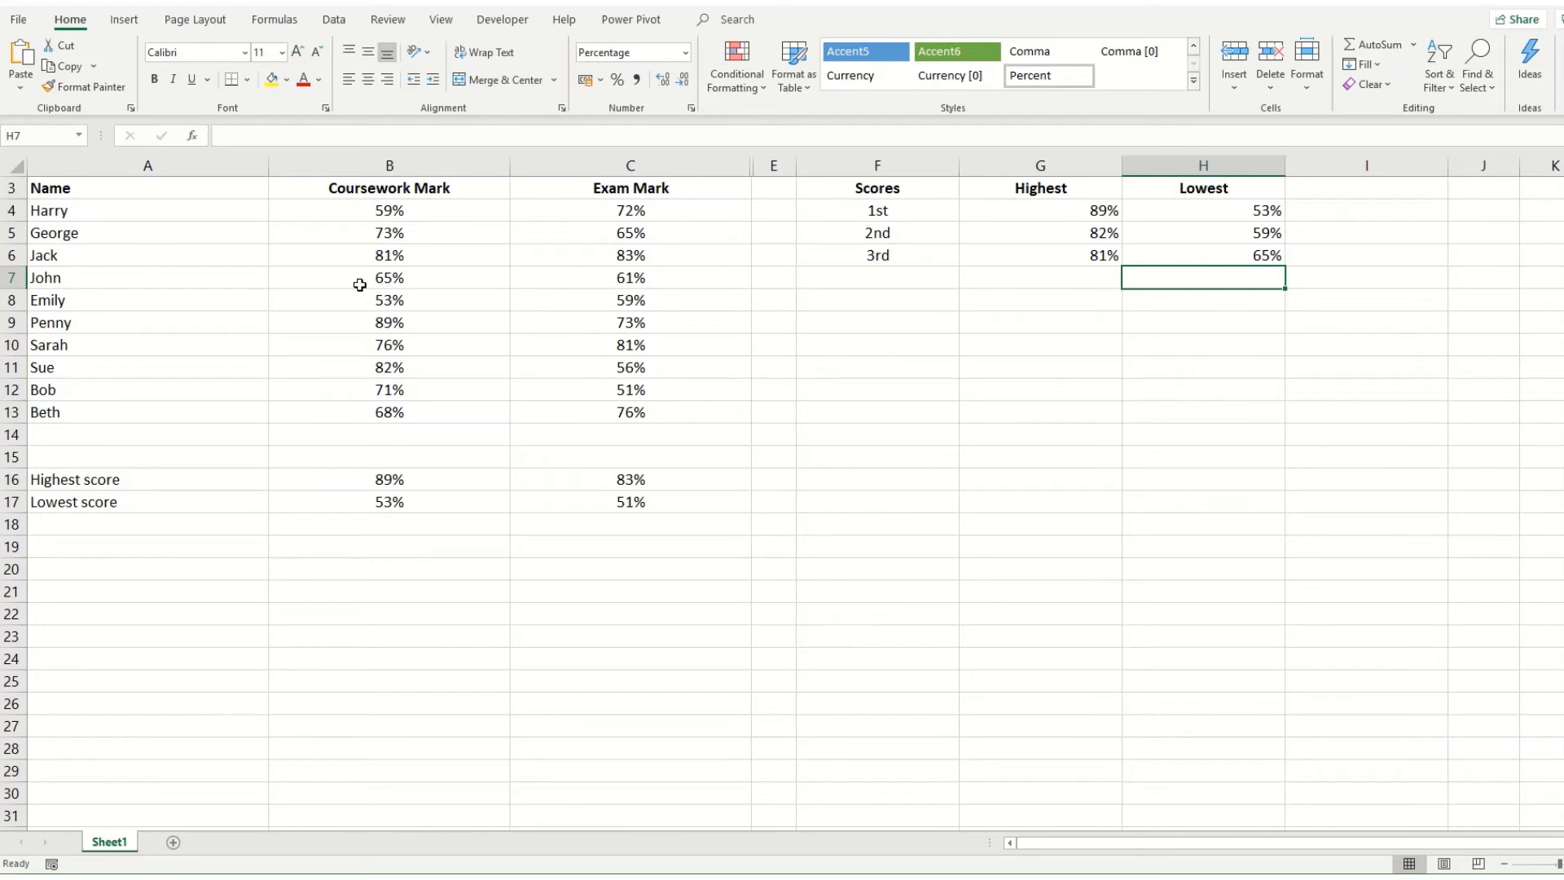
Enter 1 and 2 in F4:F5 and fill the Scores series down to 10 in F13.
{"action": "left_click", "coordinate": [1081, 213]}
{"action": "left_click", "coordinate": [877, 209]}
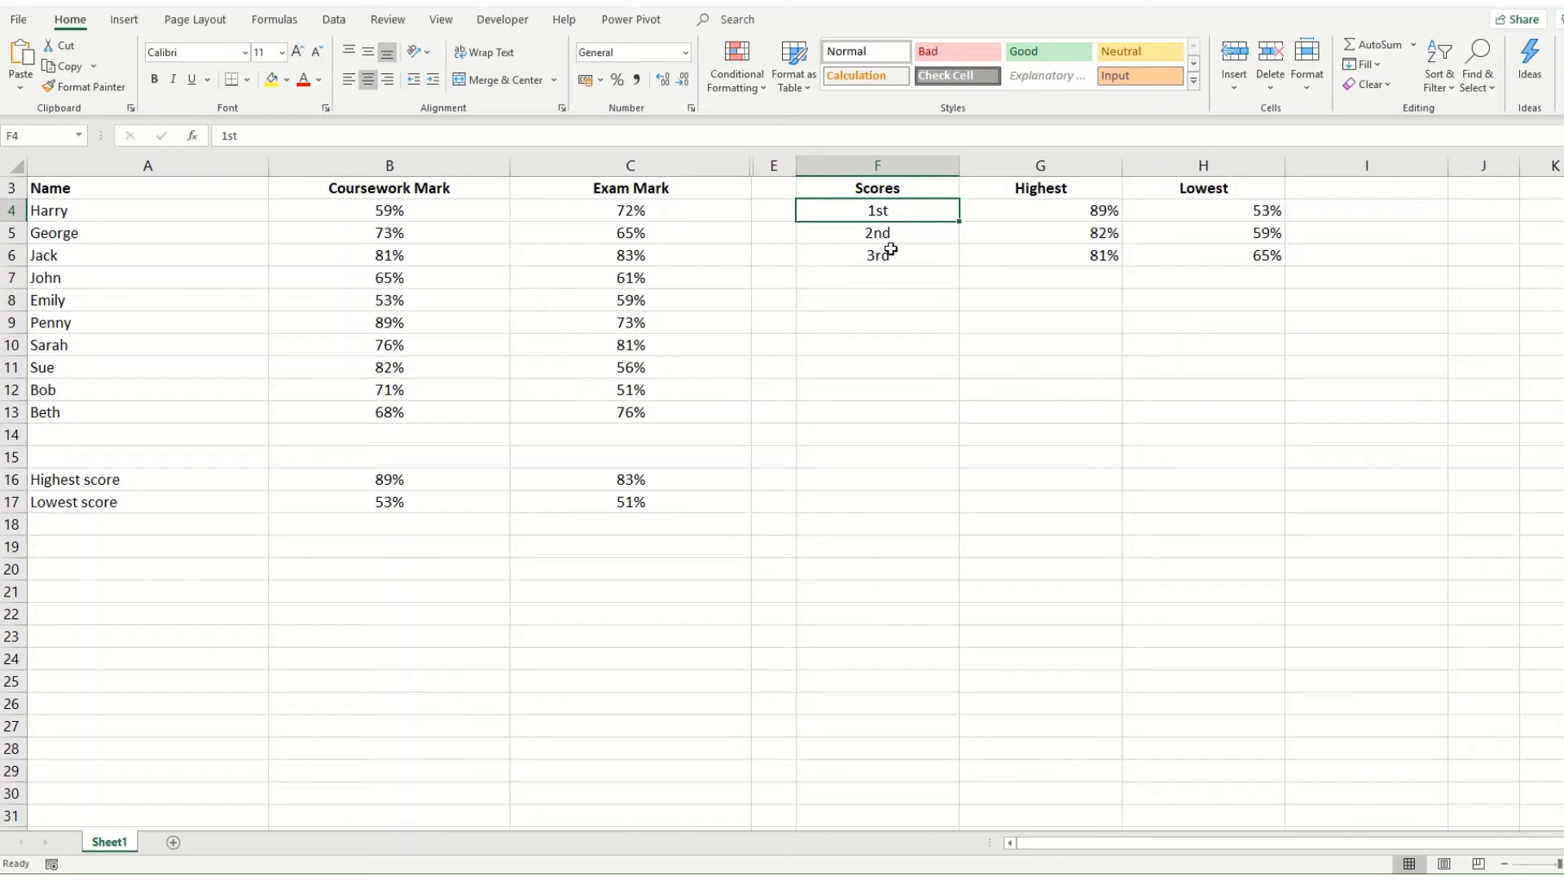
{"action": "type", "text": "1"}
{"action": "key", "text": "Return"}
{"action": "type", "text": "2"}
{"action": "key", "text": "Return"}
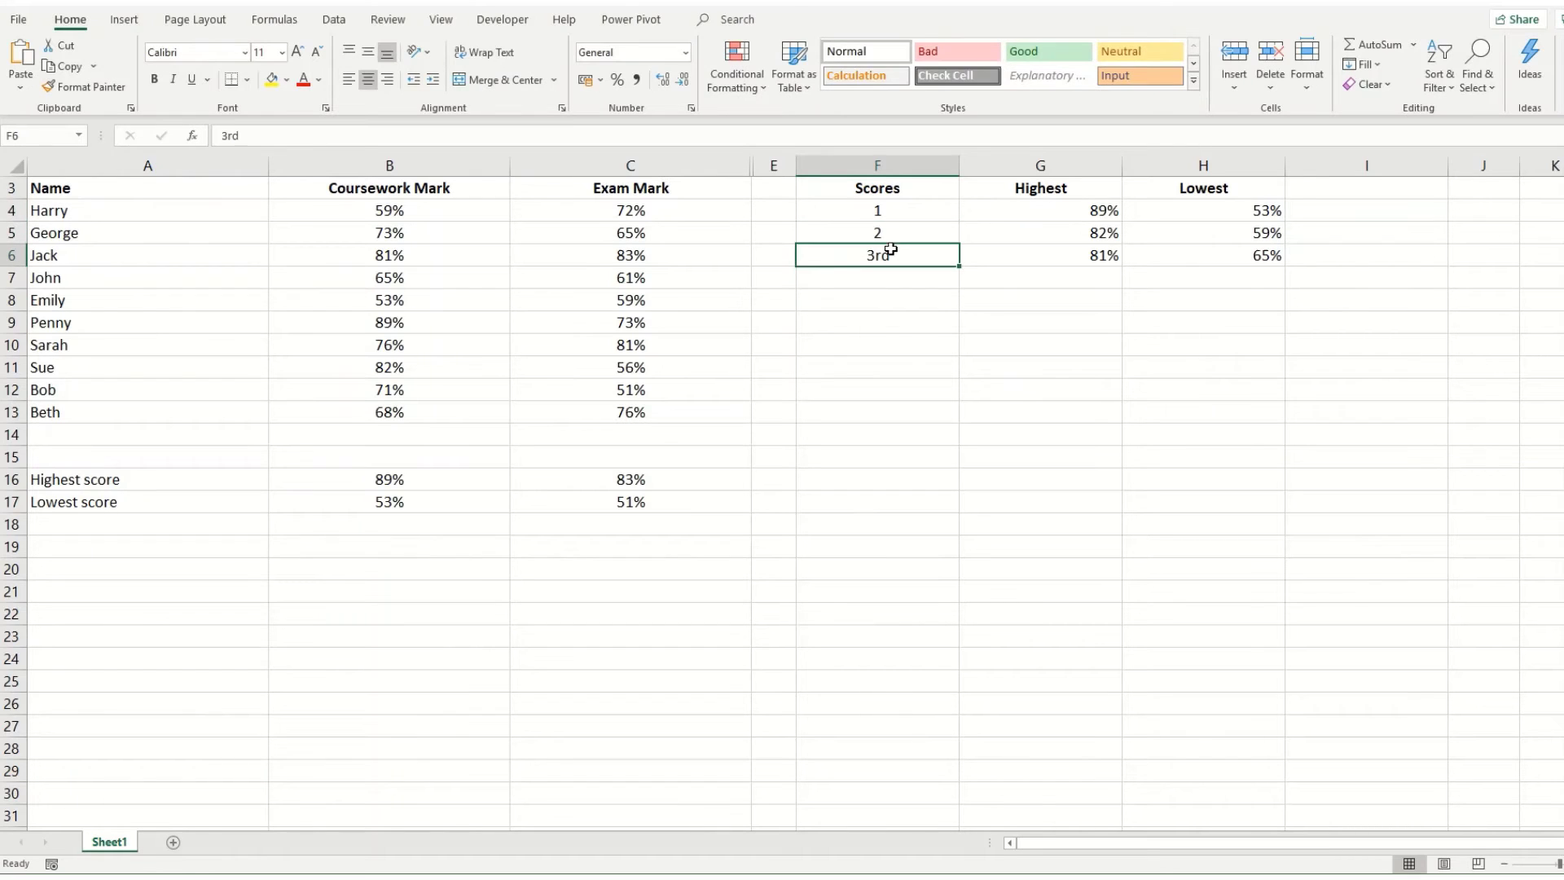
{"action": "left_click_drag", "start_coordinate": [905, 210], "coordinate": [962, 423]}
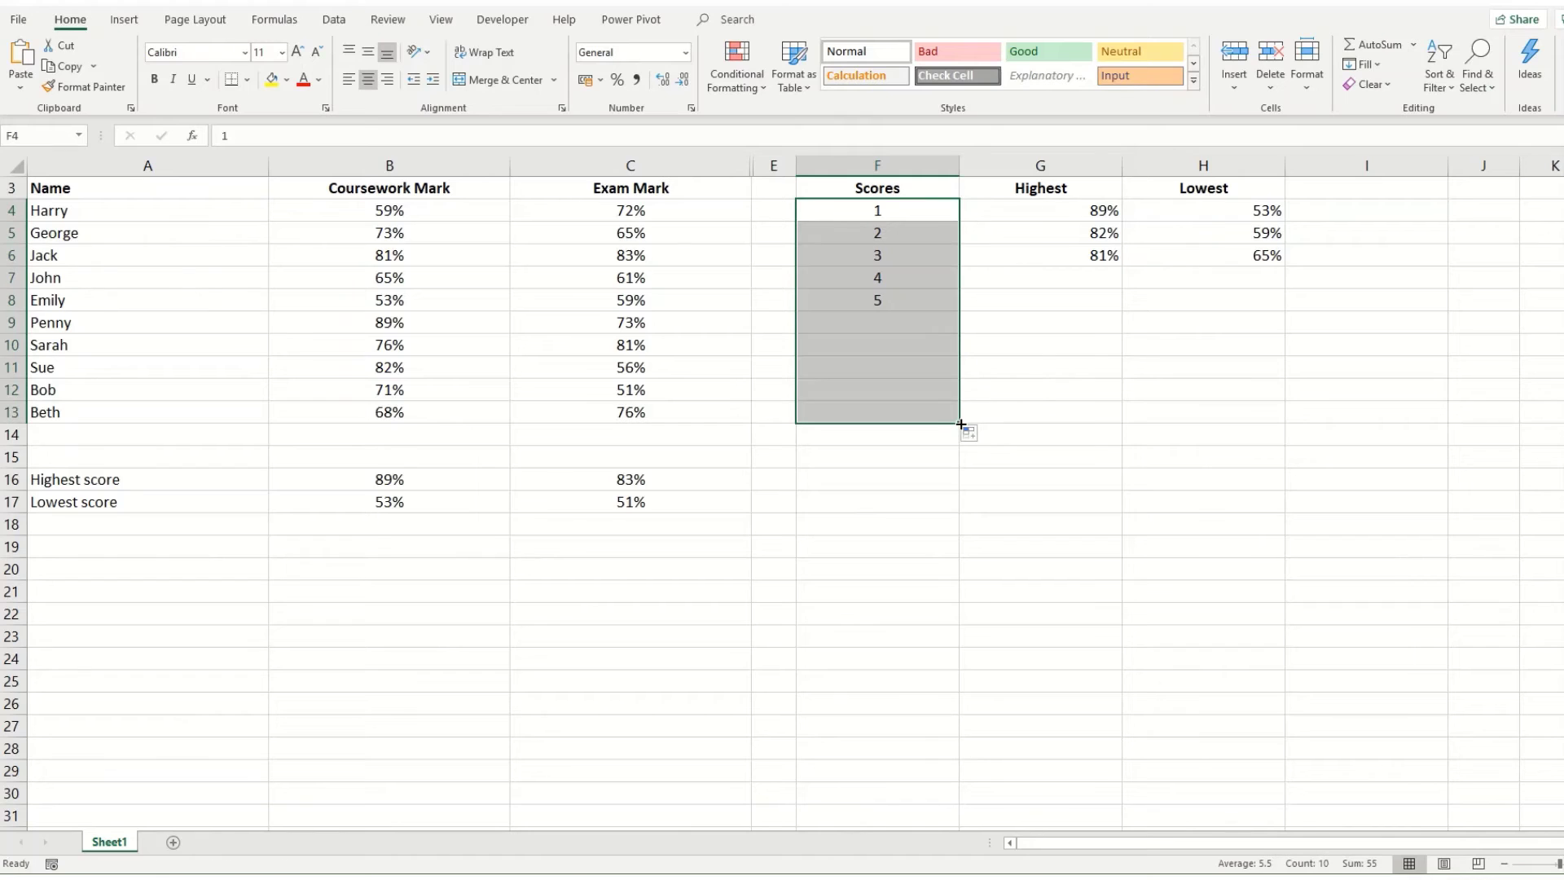
{"action": "left_click", "coordinate": [1093, 210]}
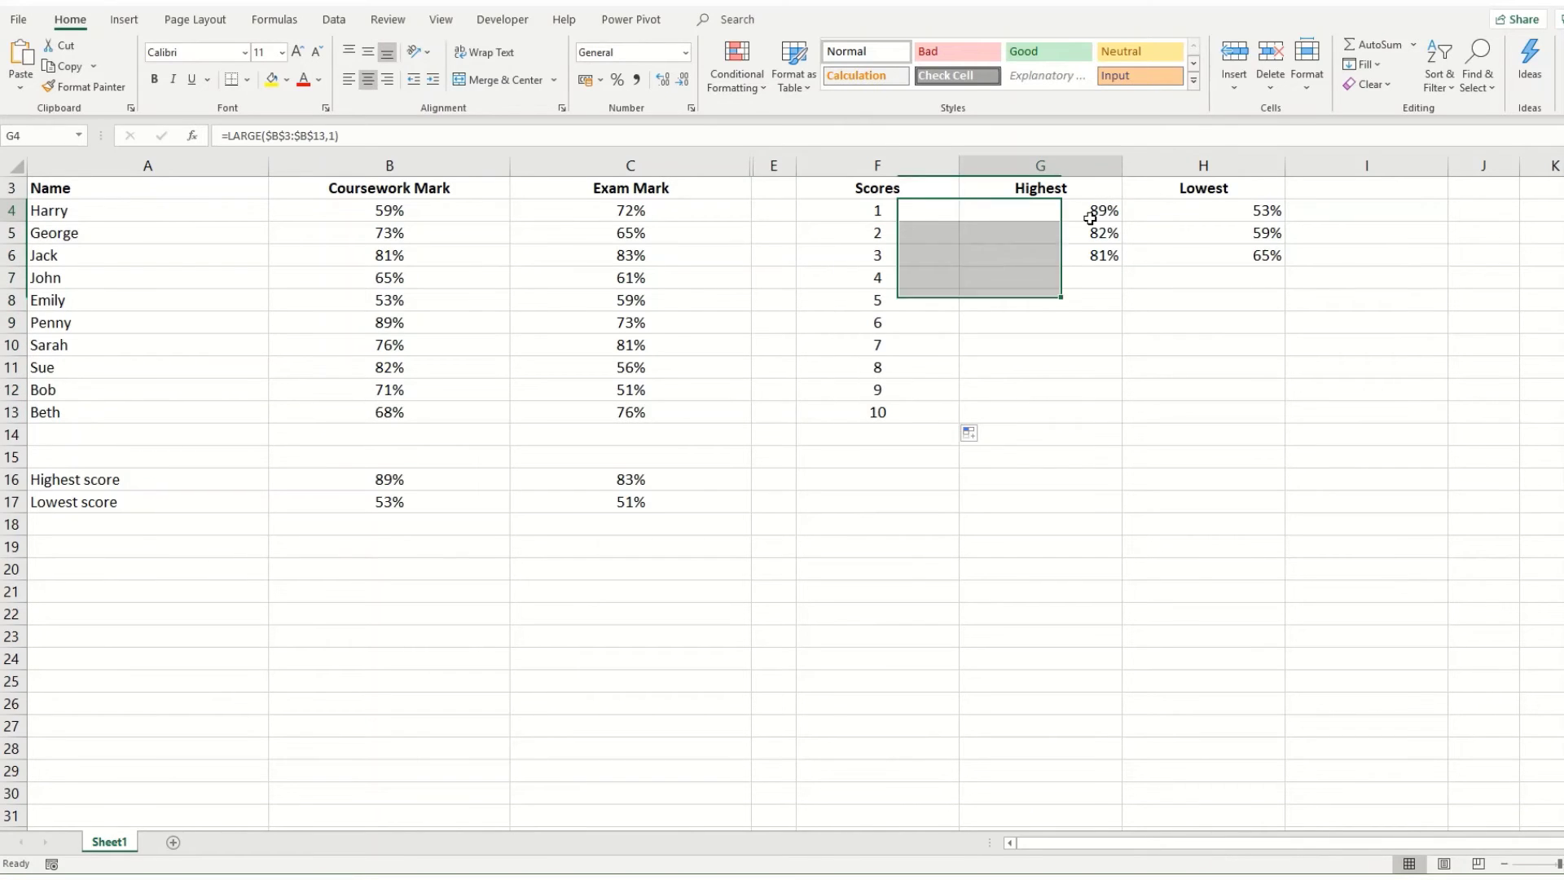
Change G4 to LARGE($B$3:$B$13,$F4) so its rank comes from the Scores column.
{"action": "left_click", "coordinate": [338, 136]}
{"action": "key", "text": "BackSpace"}
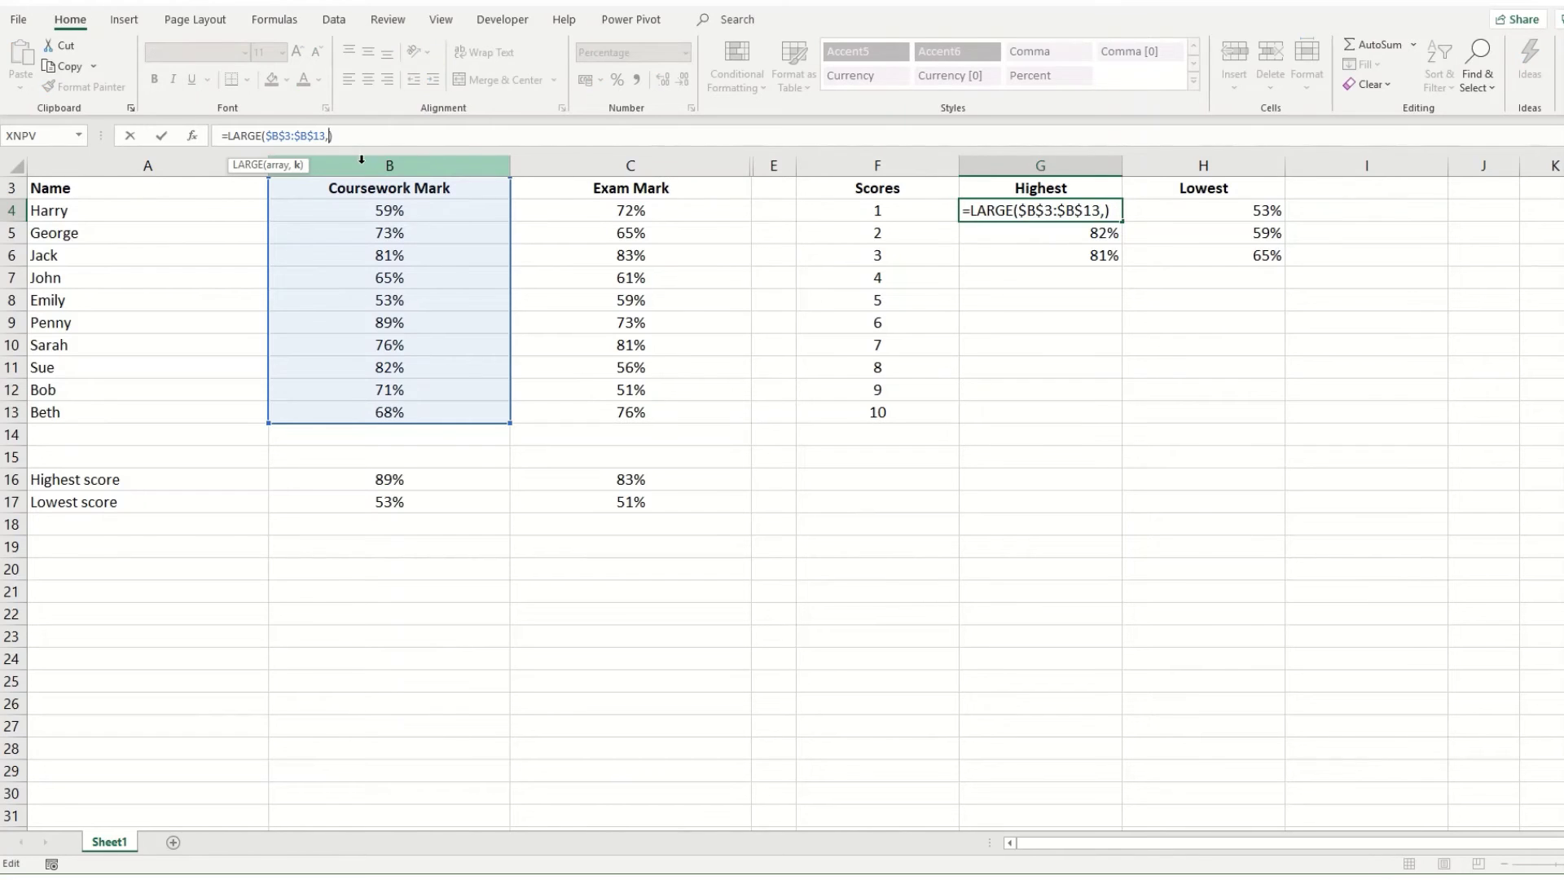
{"action": "left_click", "coordinate": [904, 209]}
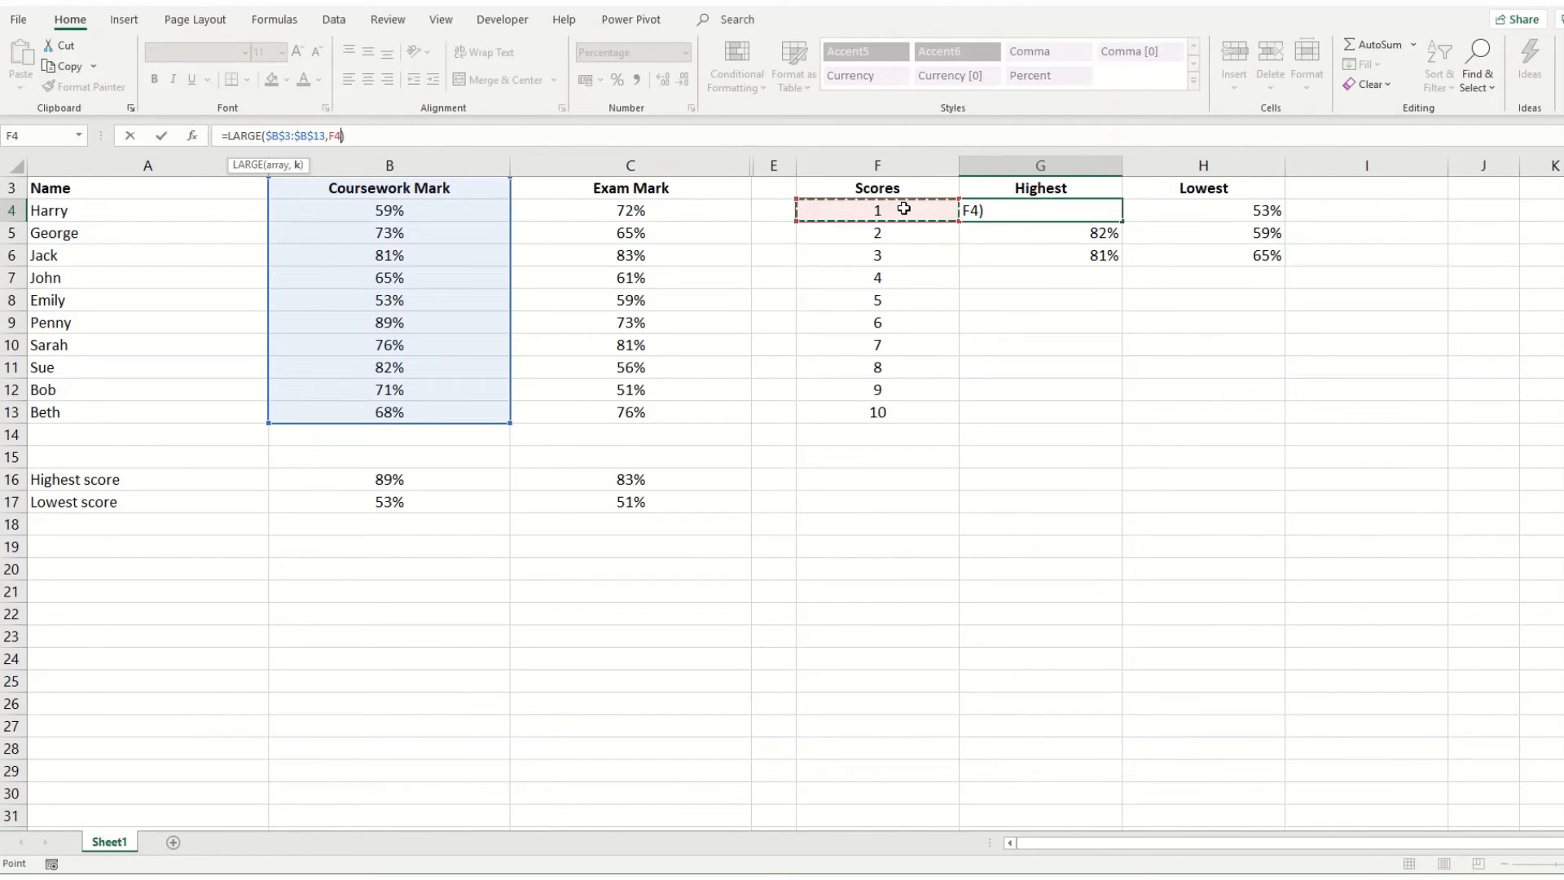
{"action": "key", "text": "F4"}
{"action": "key", "text": "F4"}
{"action": "key", "text": "F4"}
{"action": "key", "text": "Tab"}
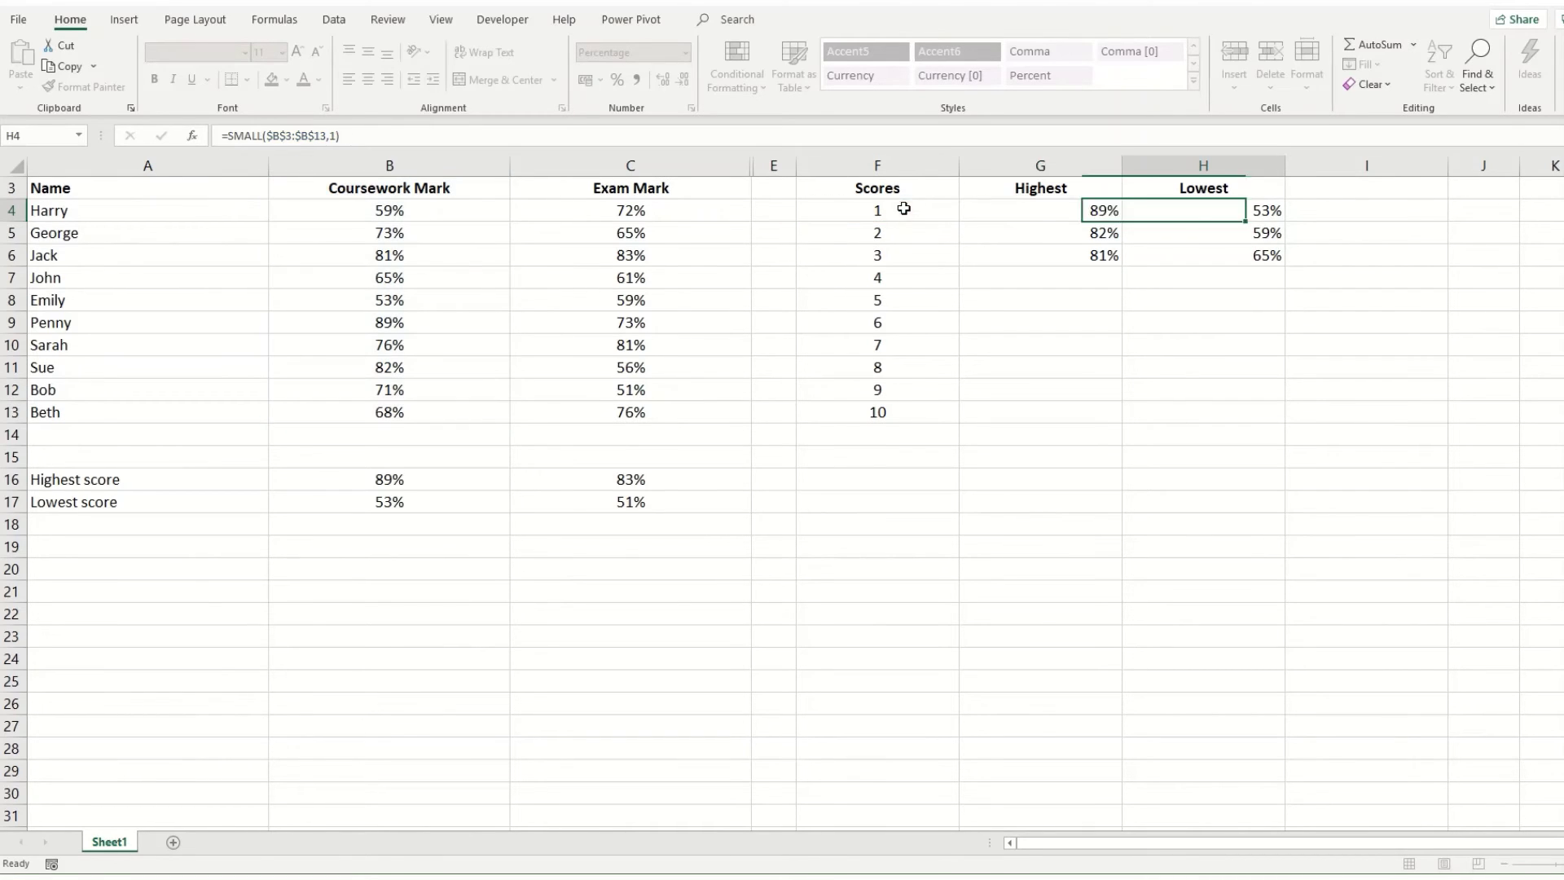
{"action": "left_click", "coordinate": [1094, 211]}
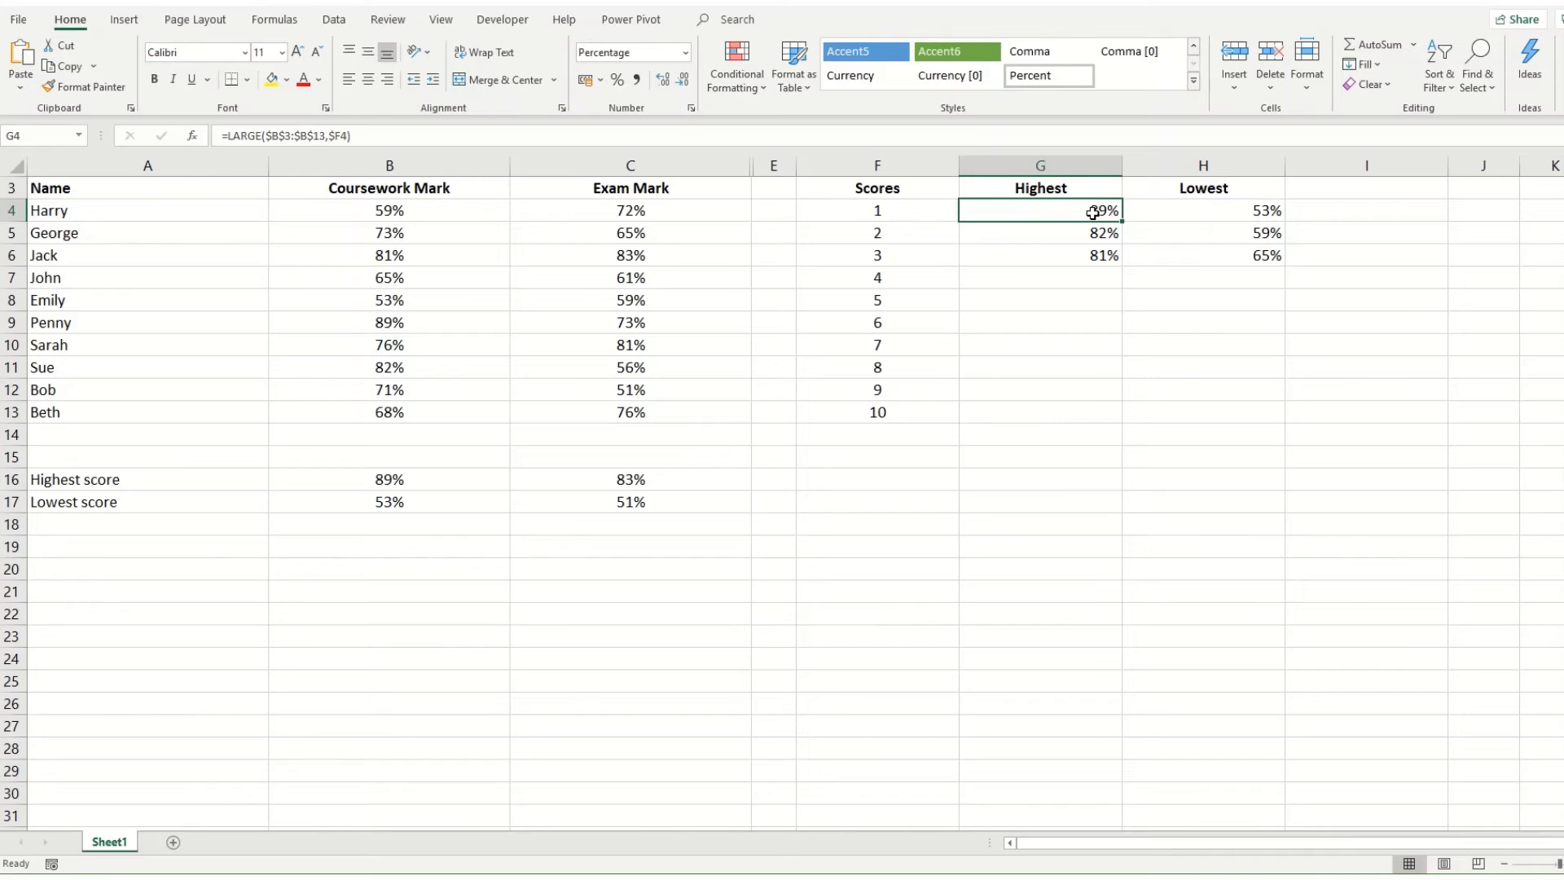
{"action": "left_click", "coordinate": [1226, 210]}
Change H4 to SMALL($B$3:$B$13,$F4), still returning 53%.
{"action": "left_click", "coordinate": [338, 137]}
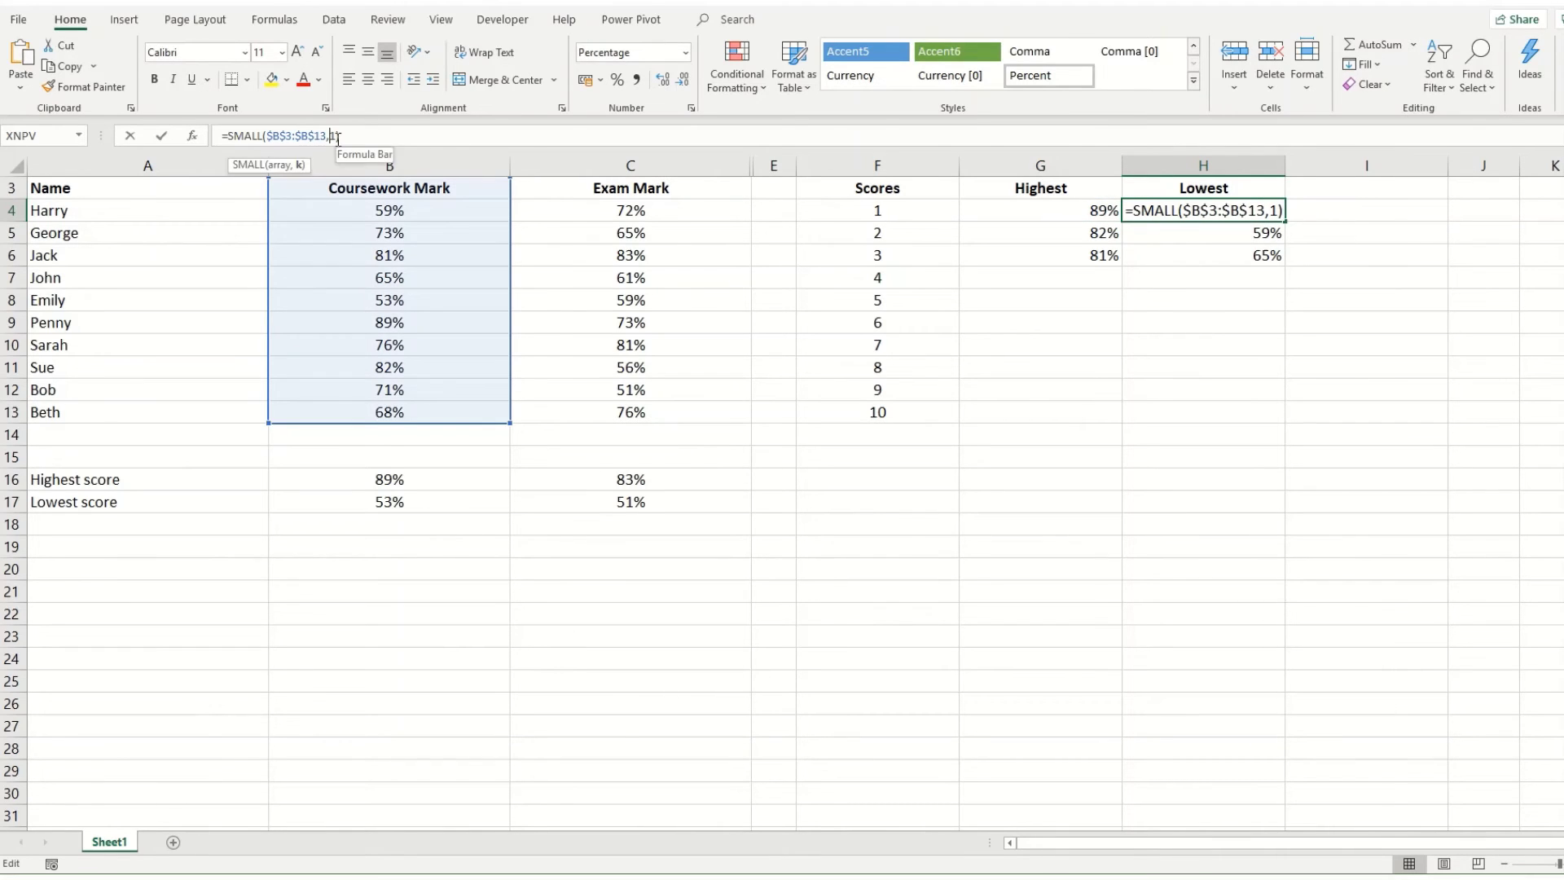
{"action": "key", "text": "BackSpace"}
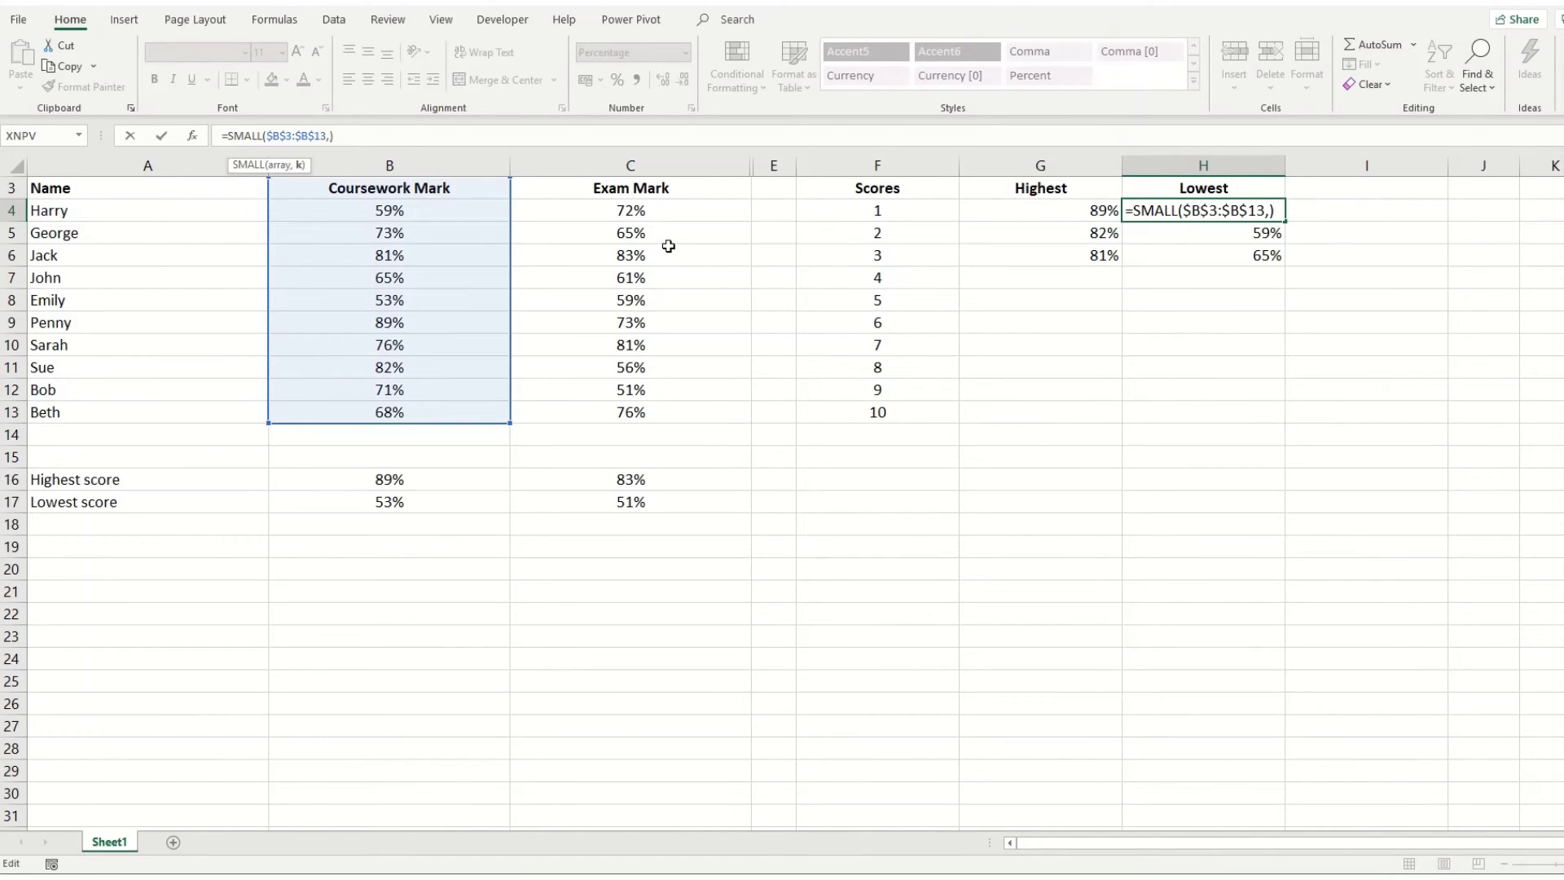
{"action": "left_click", "coordinate": [846, 210]}
{"action": "key", "text": "F4"}
{"action": "key", "text": "F4"}
{"action": "key", "text": "F4"}
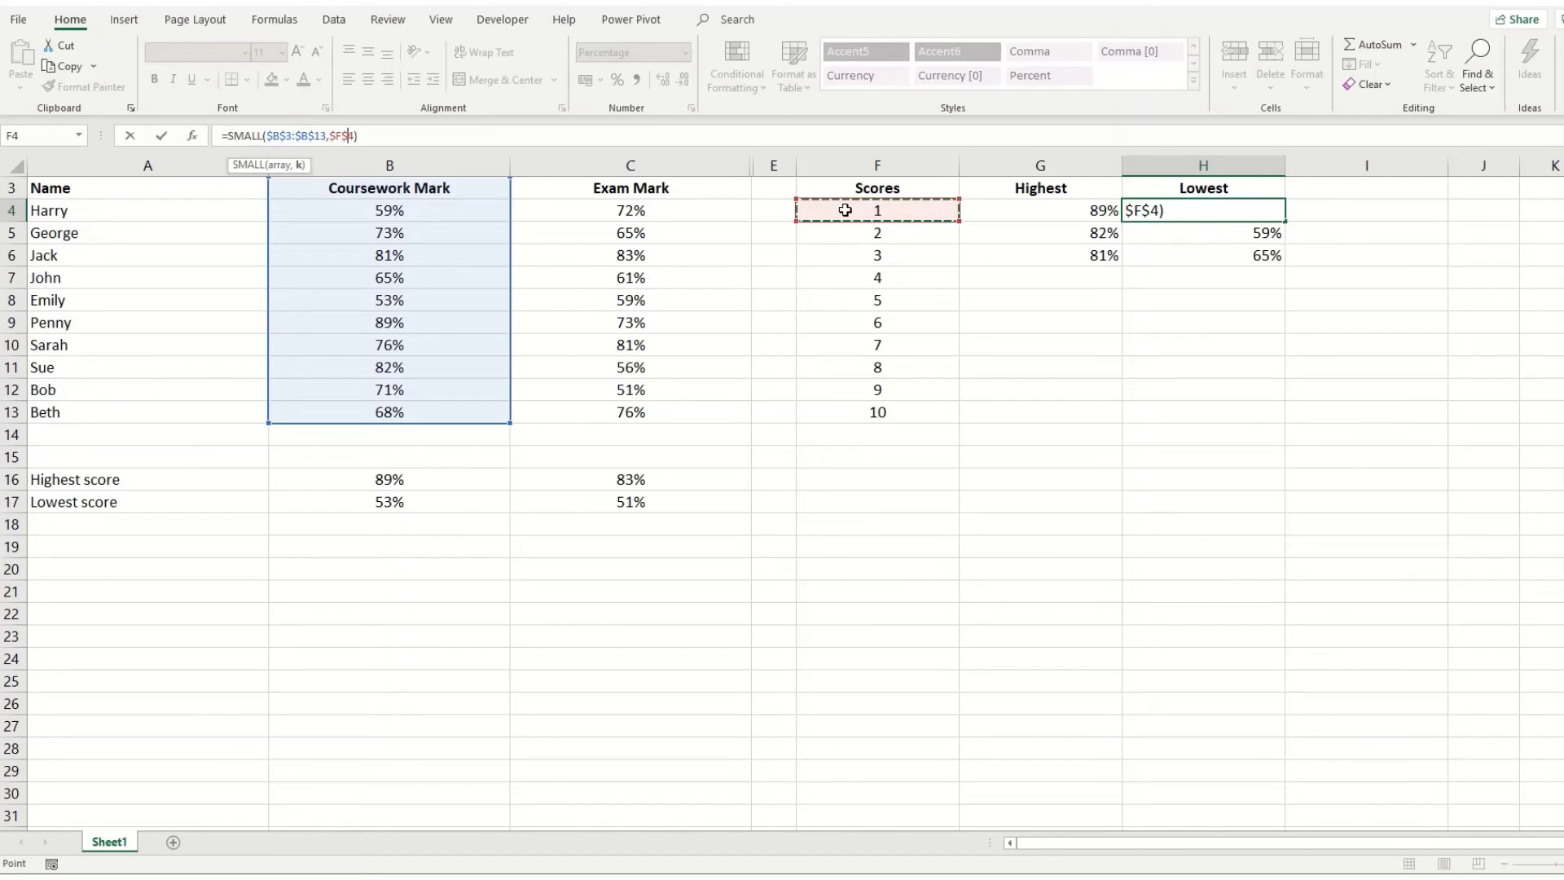
{"action": "key", "text": "Return"}
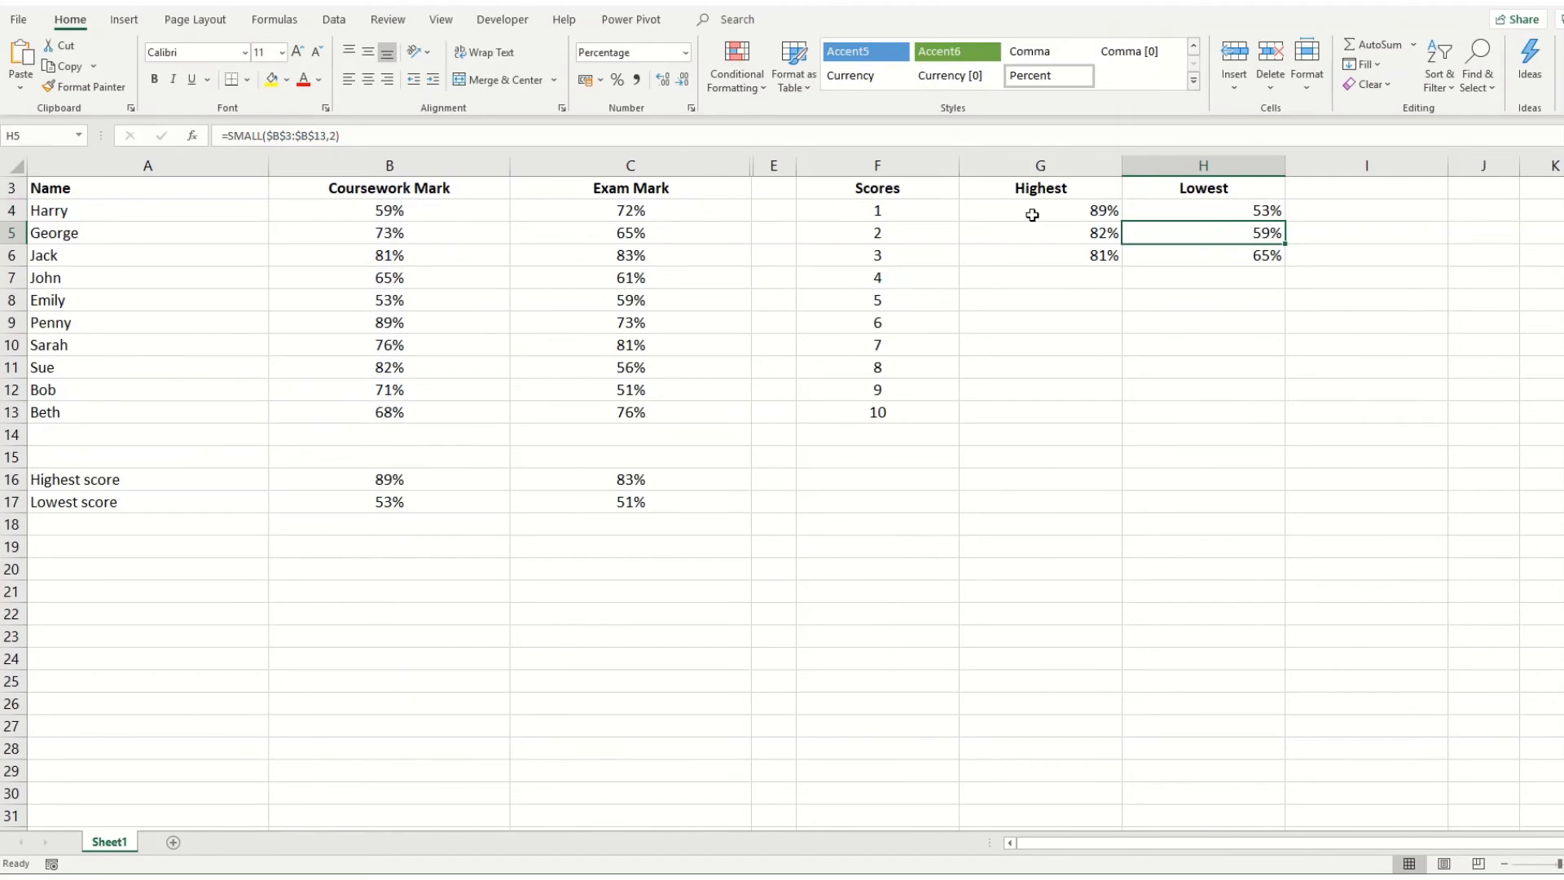
{"action": "left_click", "coordinate": [1094, 212]}
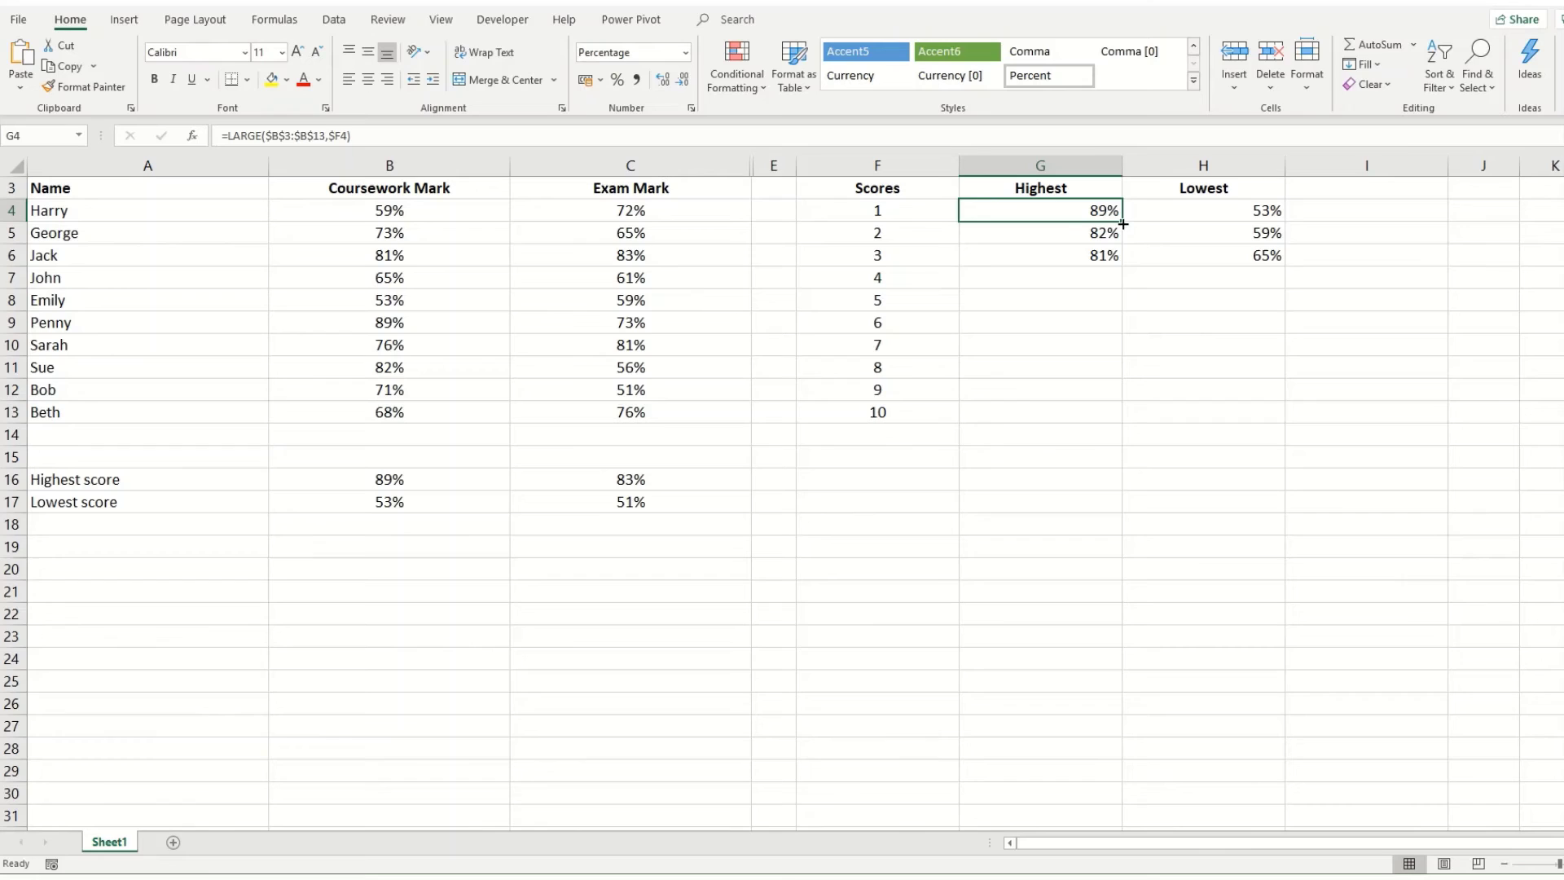
Fill the Highest and Lowest formulas down to row 13, listing 89%–53% and 53%–89%.
{"action": "left_click_drag", "start_coordinate": [1123, 223], "coordinate": [1108, 421]}
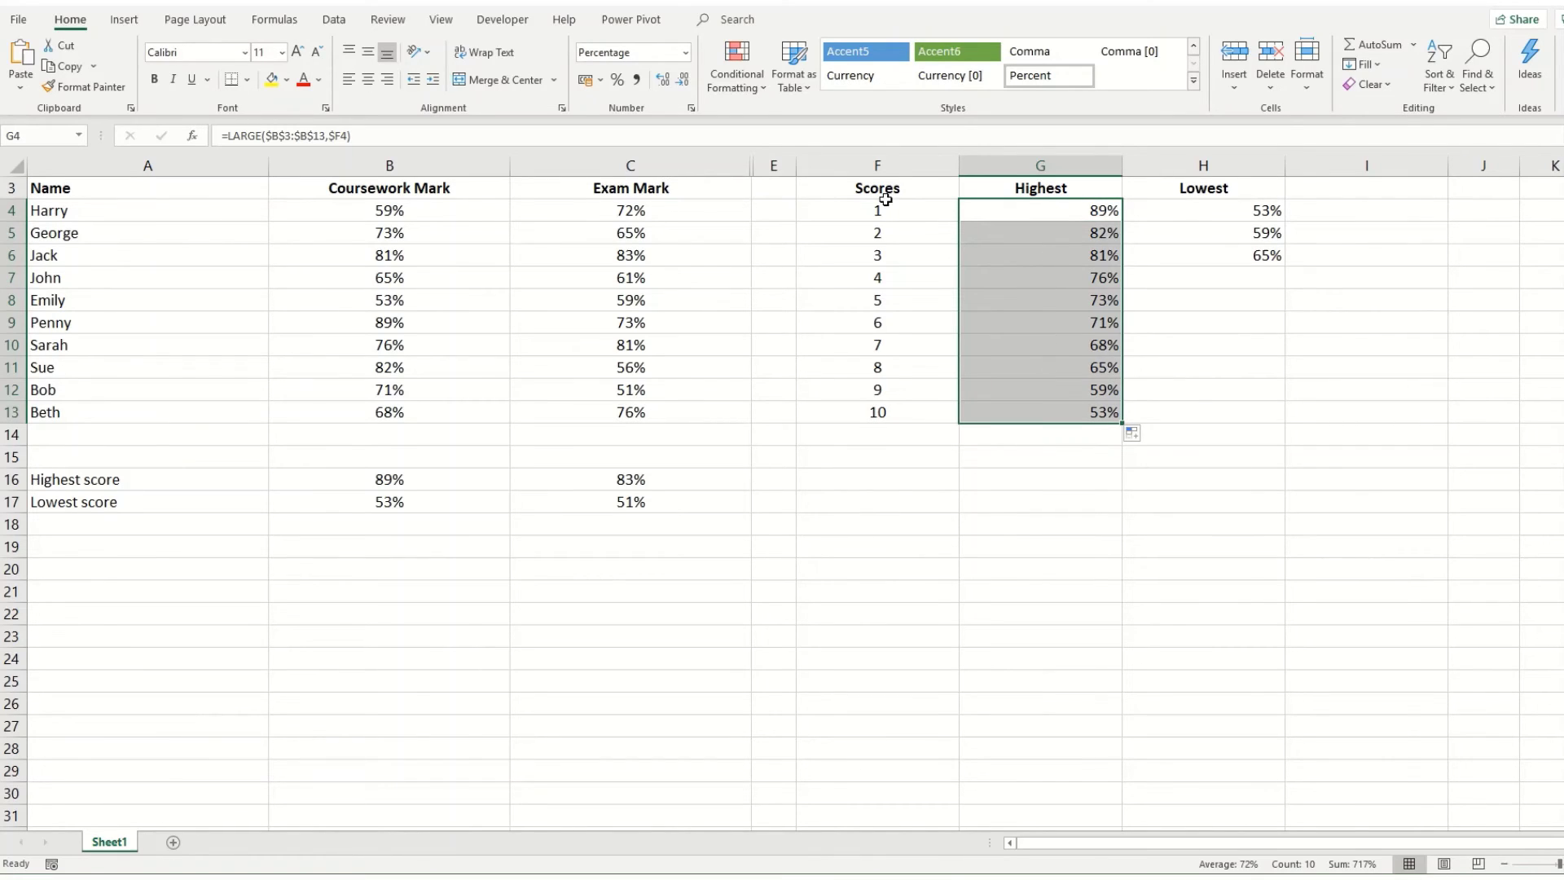
{"action": "left_click", "coordinate": [1251, 208]}
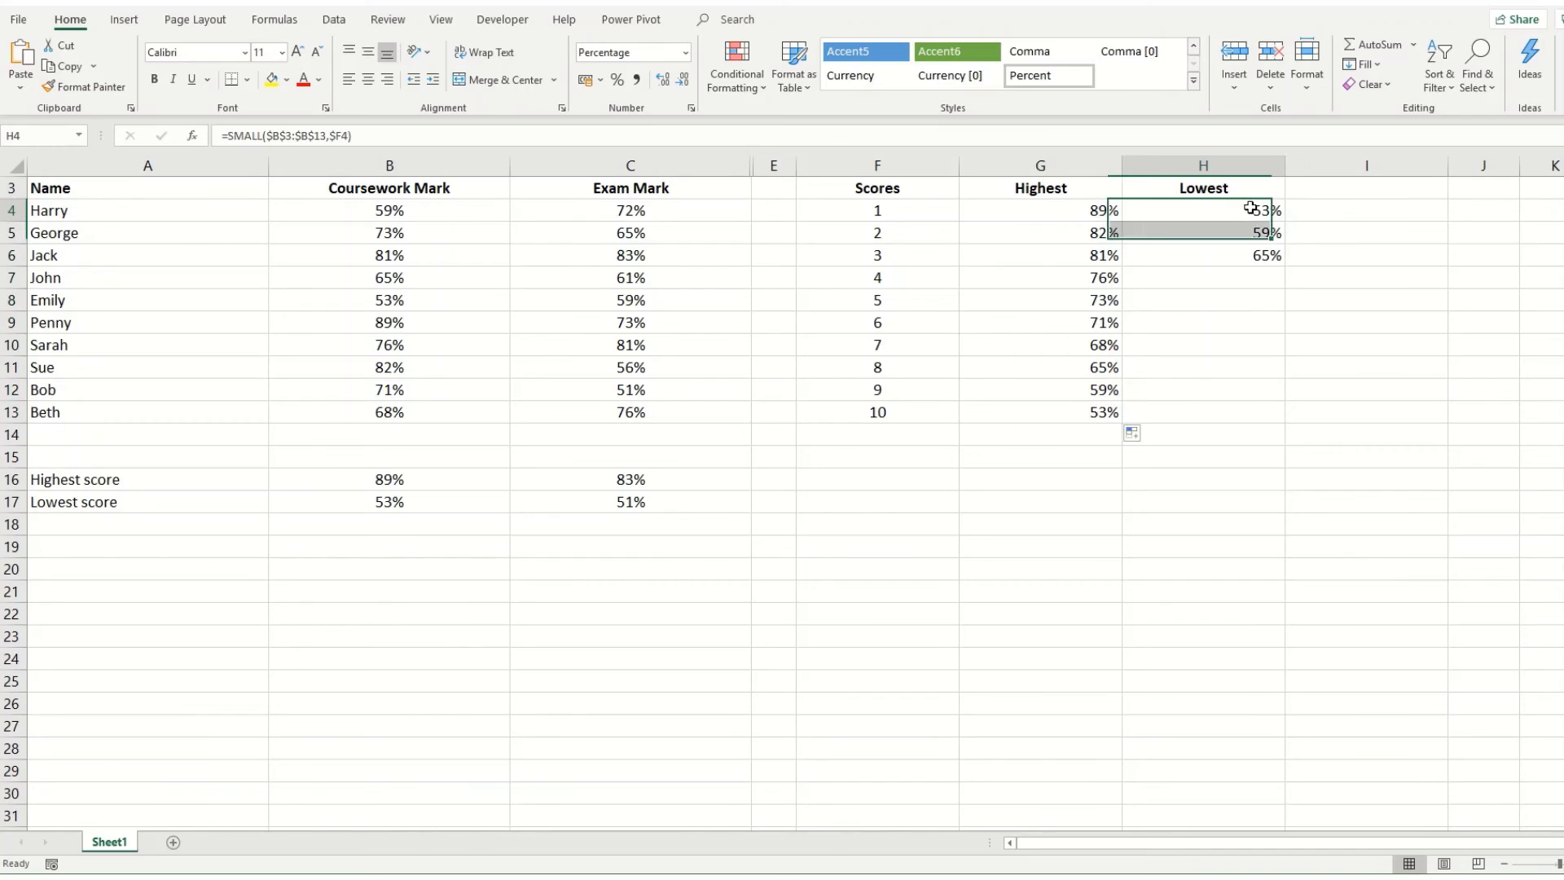
{"action": "left_click_drag", "start_coordinate": [1285, 223], "coordinate": [1286, 226]}
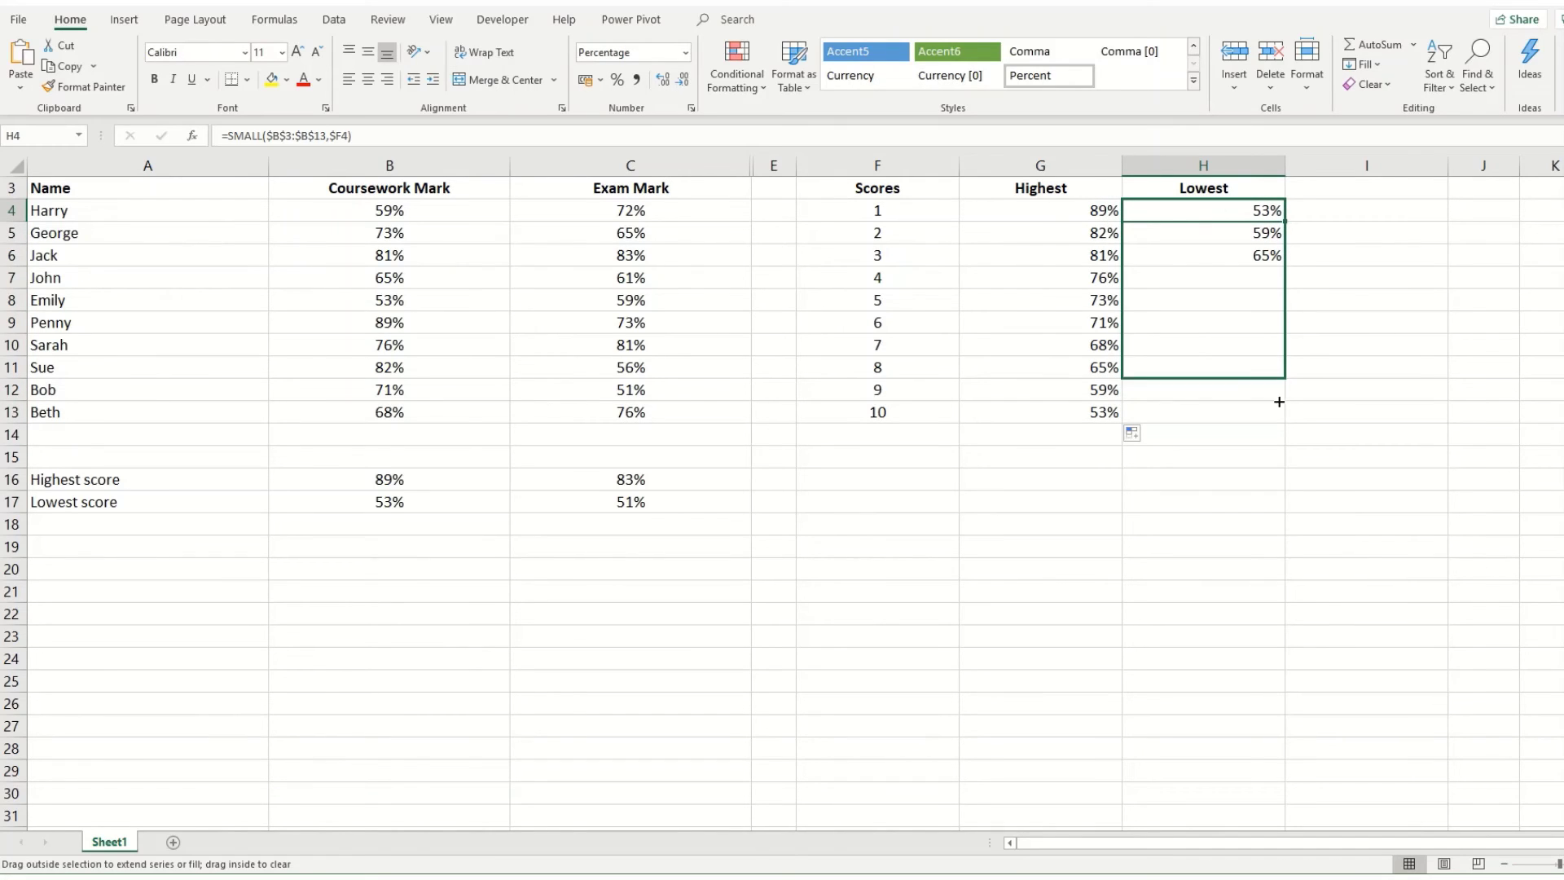
{"action": "left_click_drag", "start_coordinate": [1279, 402], "coordinate": [1275, 426]}
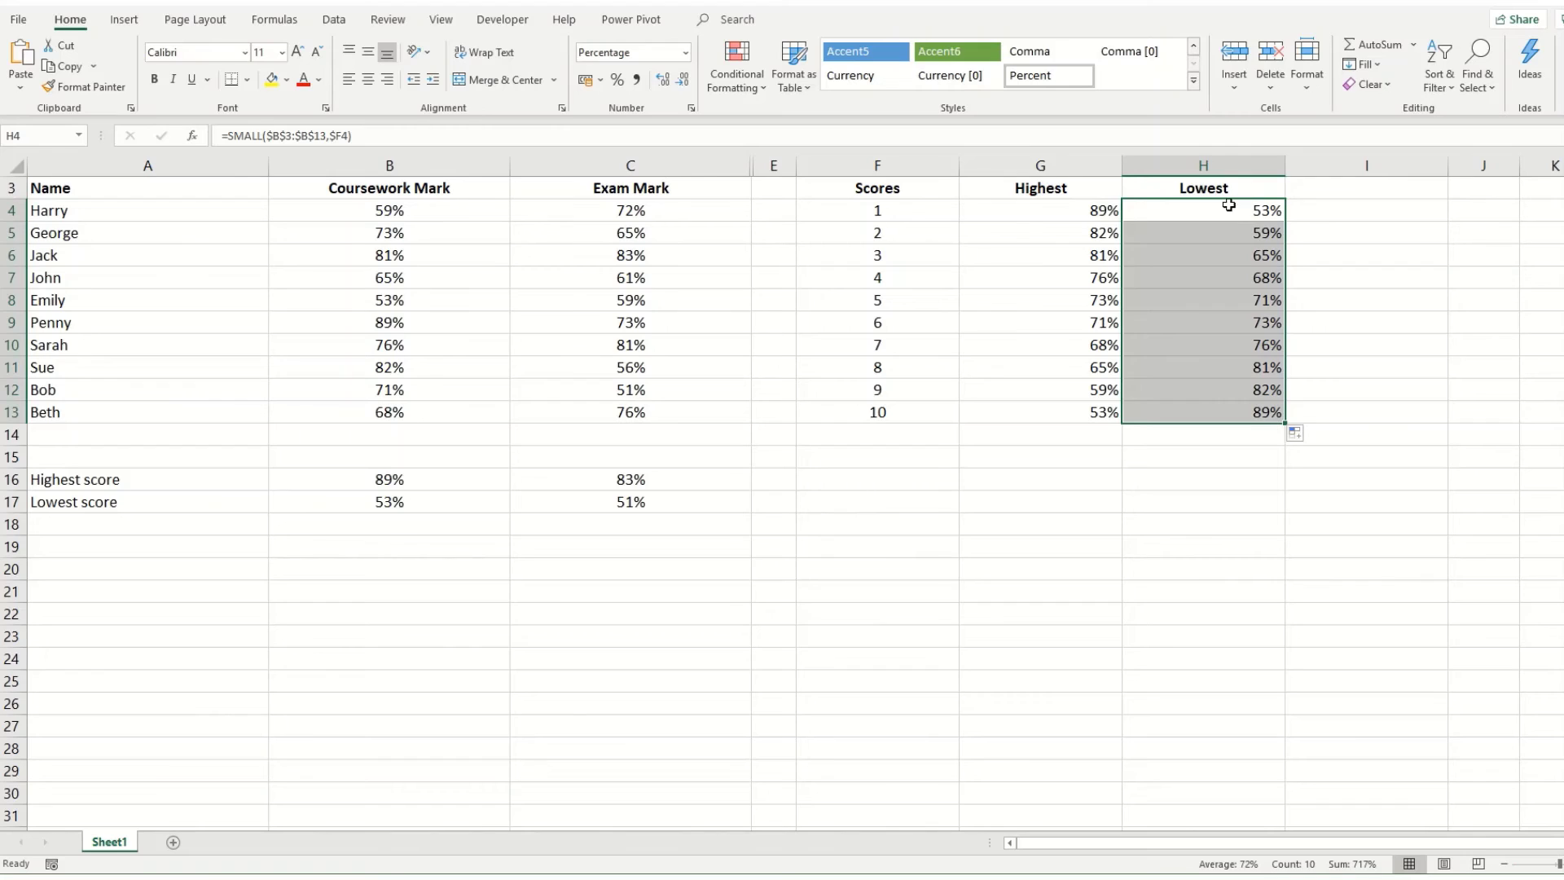
{"action": "left_click", "coordinate": [1174, 568]}
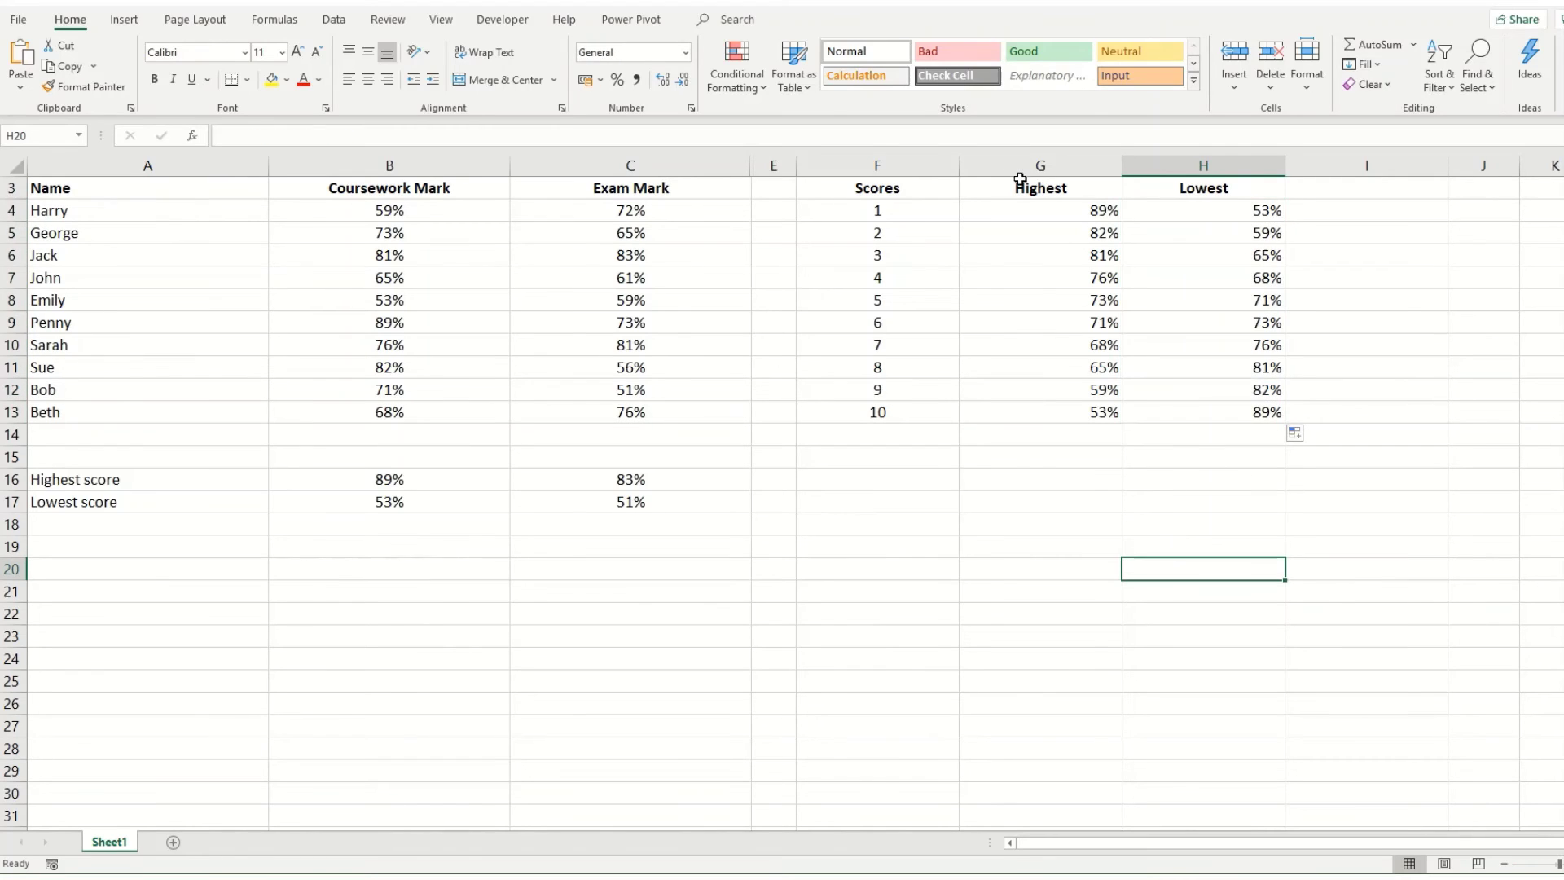